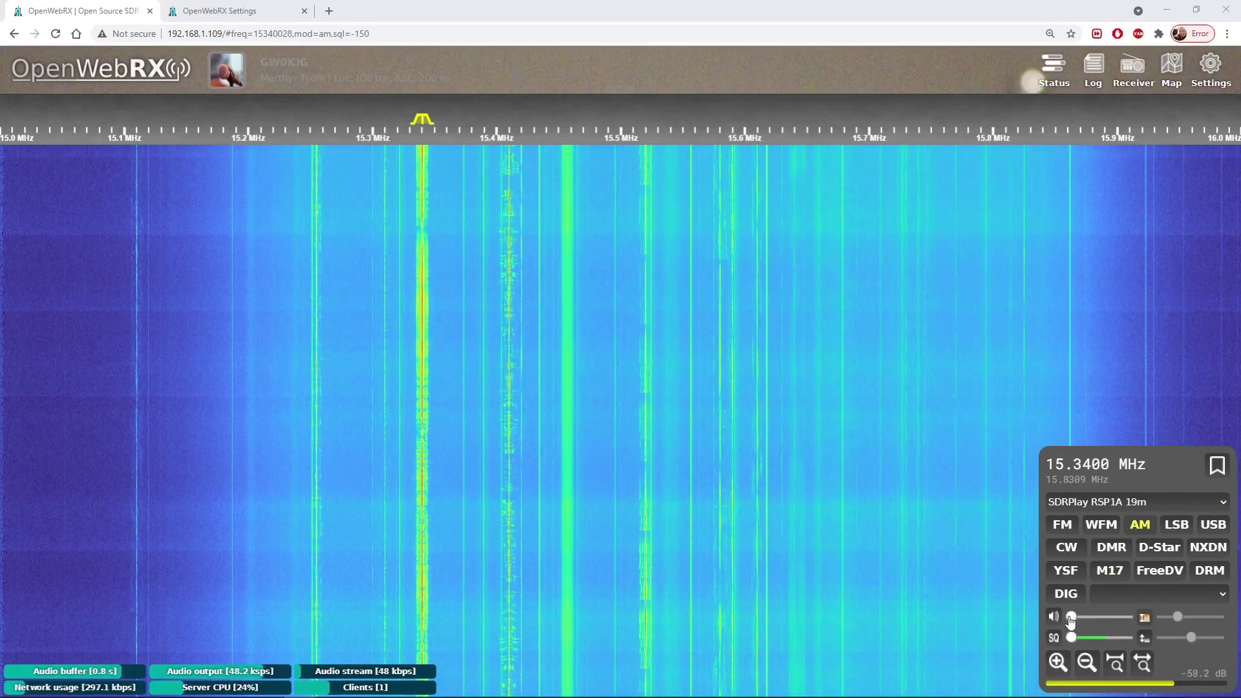
Step: Nudge the audio volume up and toggle the status bars and client log off and on
left_click_drag(1072, 618, 1069, 620)
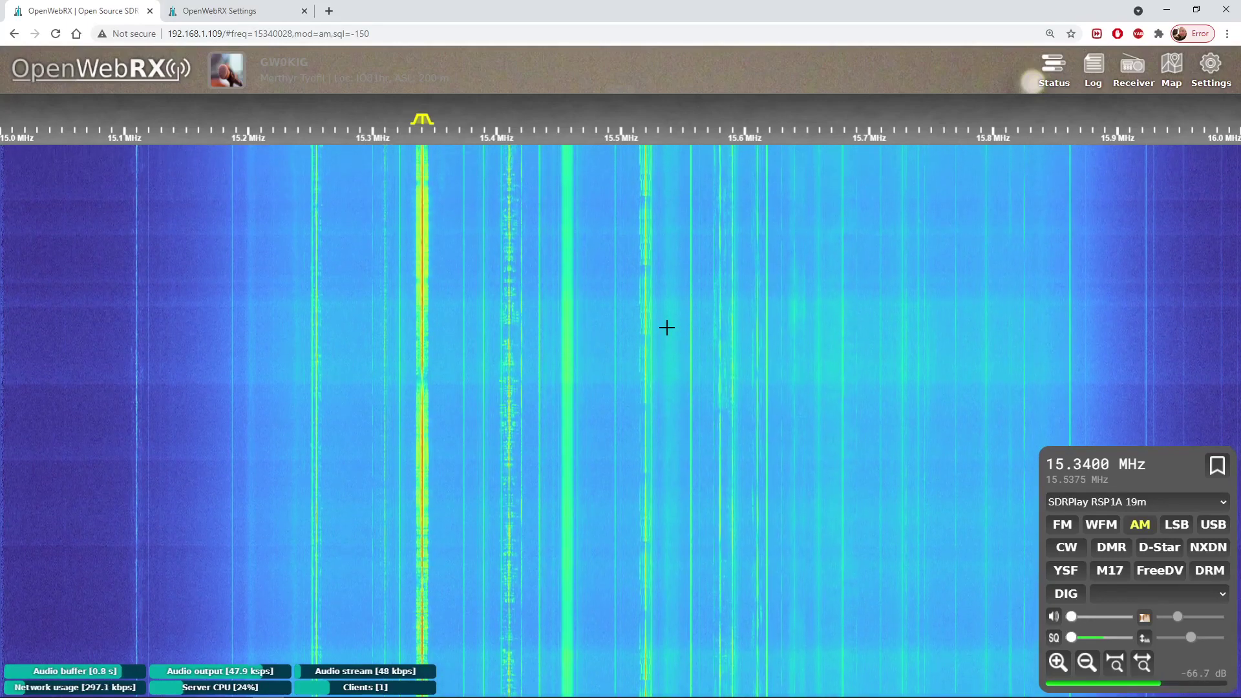
left_click(1055, 71)
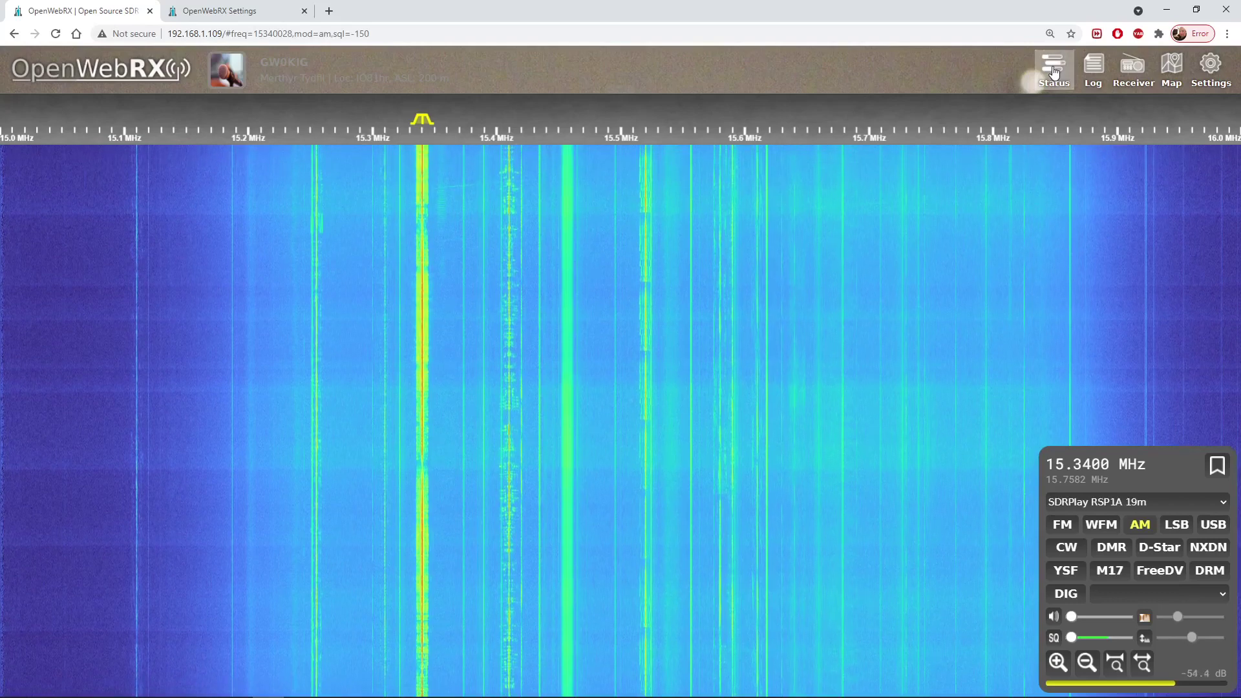
left_click(1055, 72)
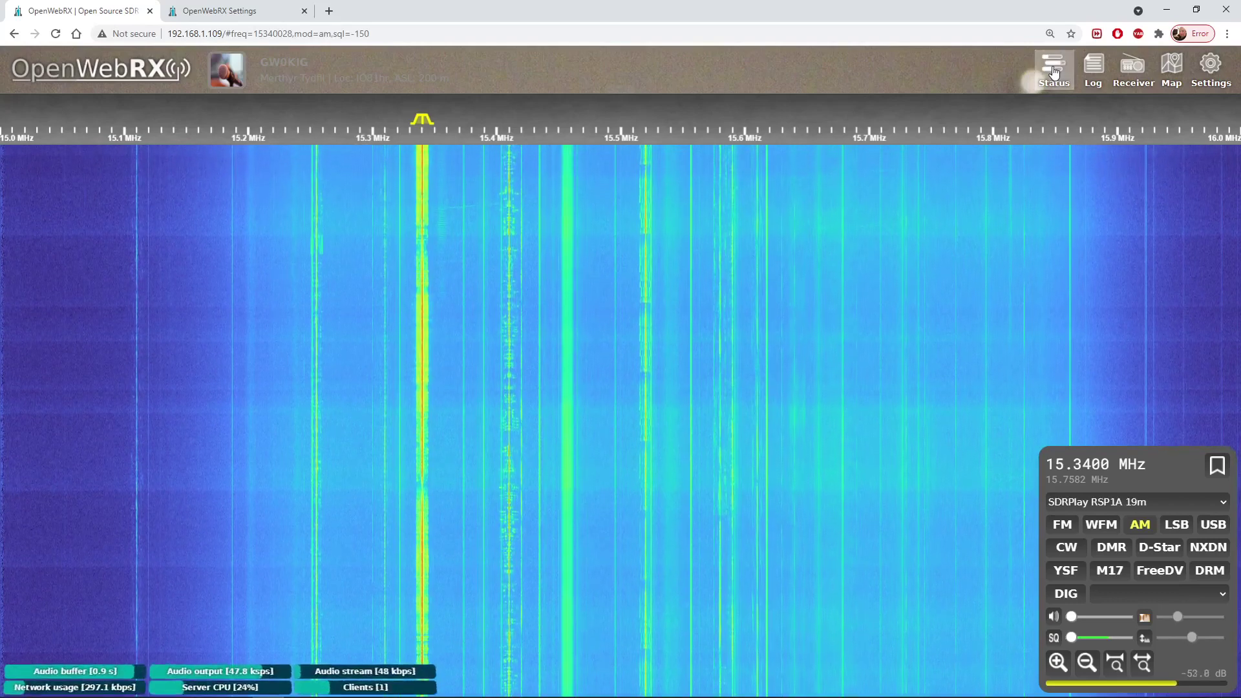
left_click(1096, 73)
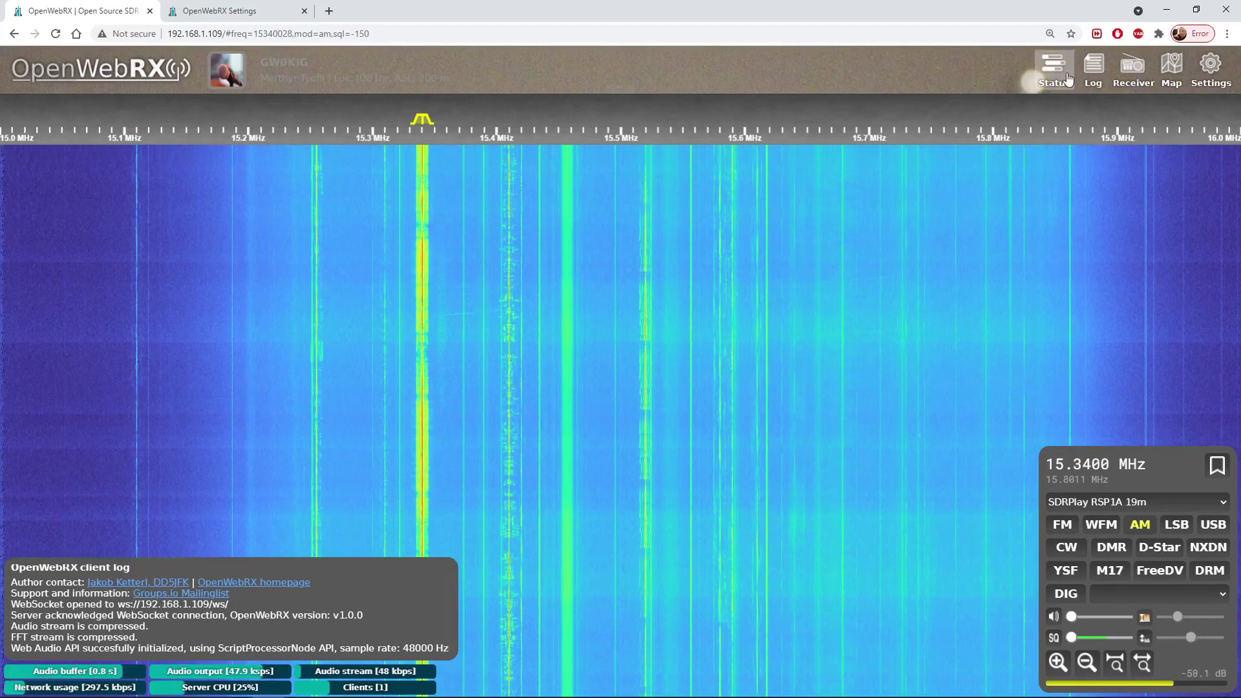
left_click(1092, 76)
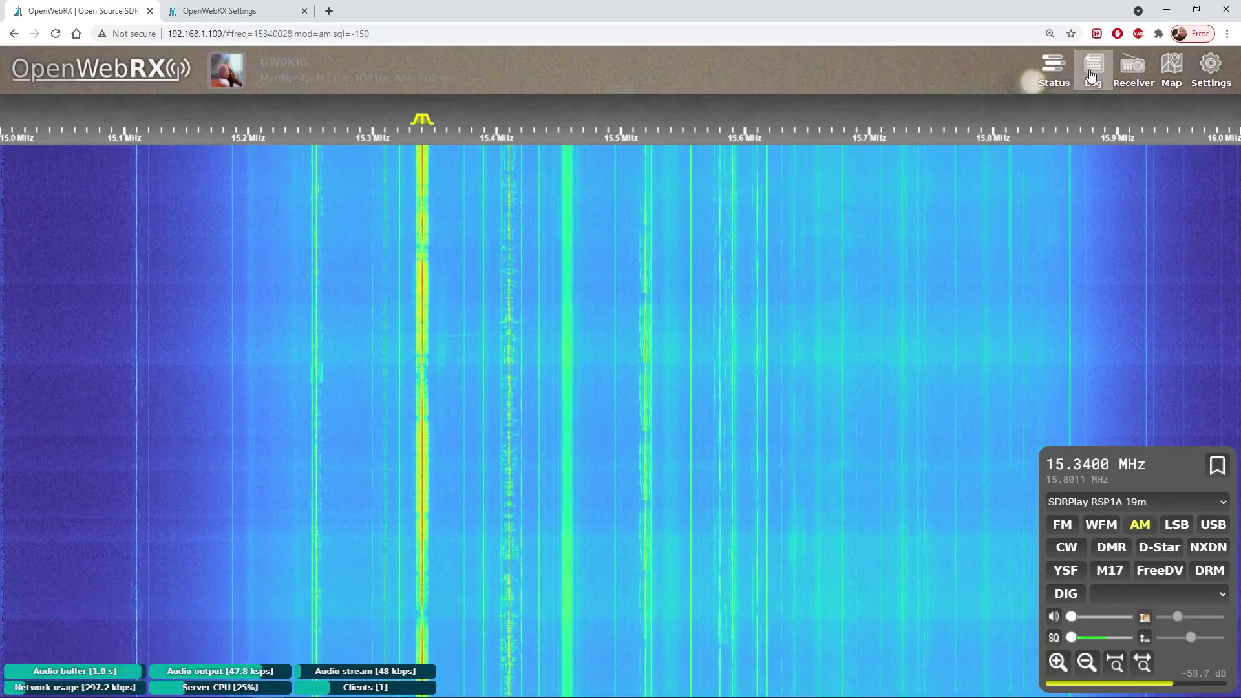
Step: Hide and restore the receiver controls, then go to Settings › SDR devices and profiles
left_click(1135, 73)
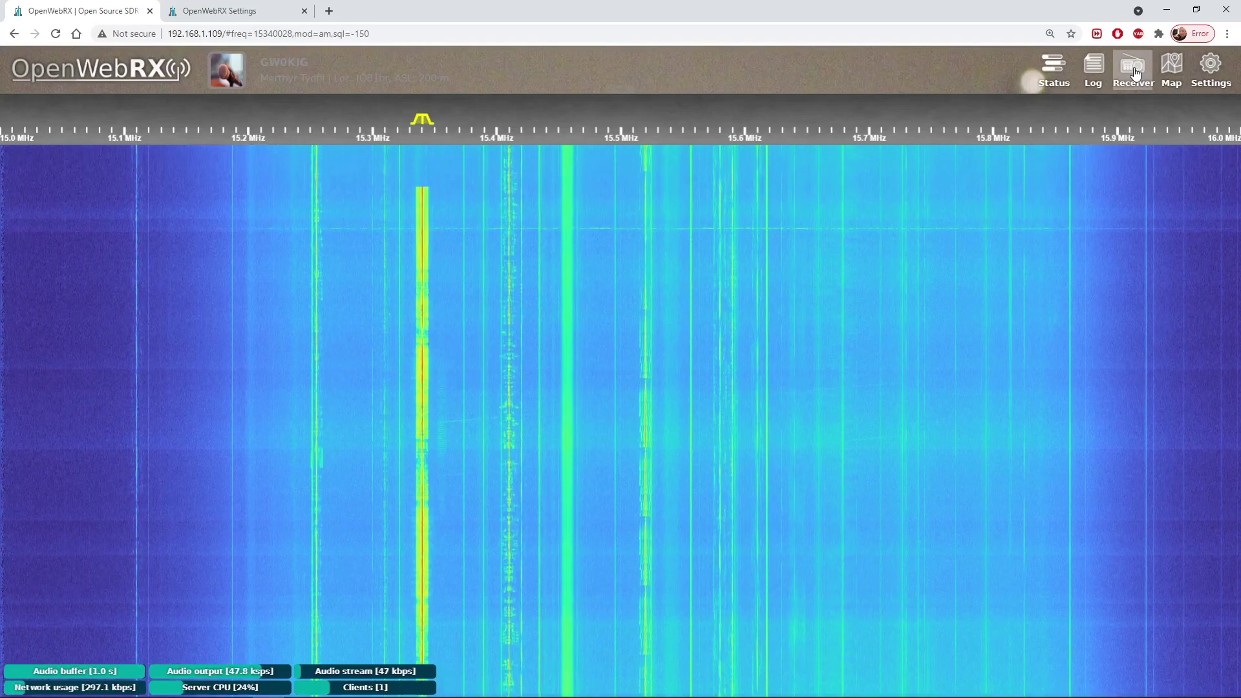
left_click(1135, 73)
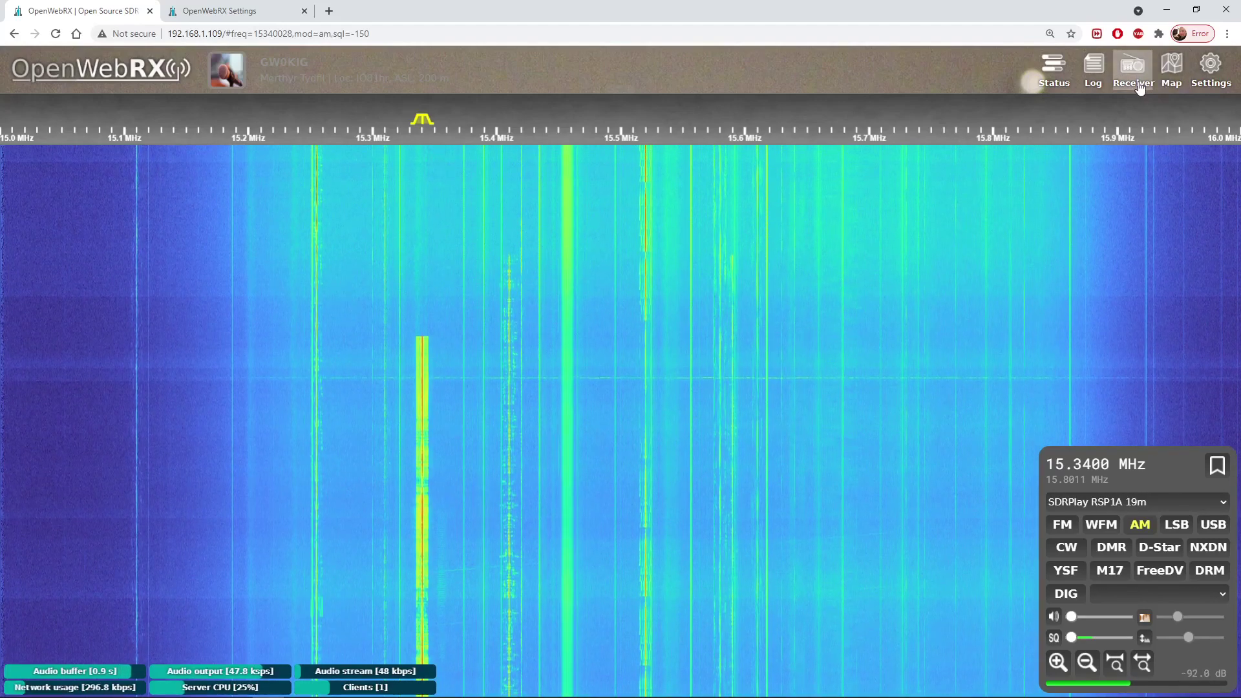
left_click(1213, 63)
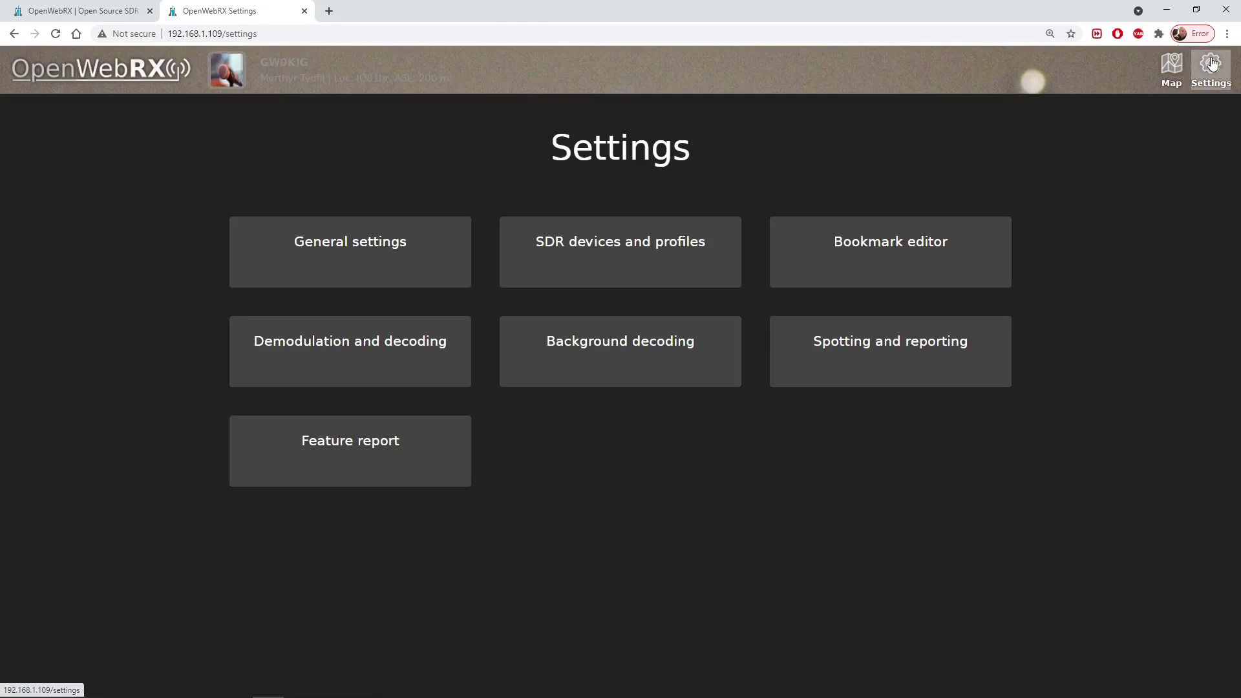
left_click(661, 249)
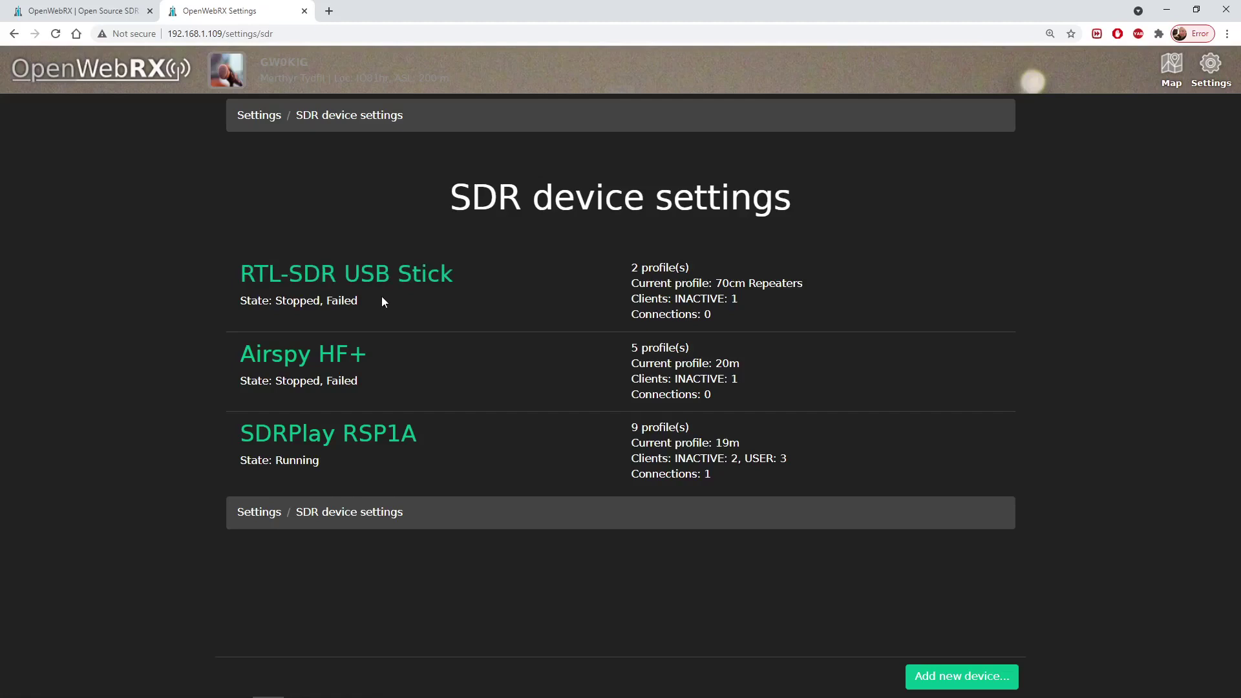
left_click(292, 357)
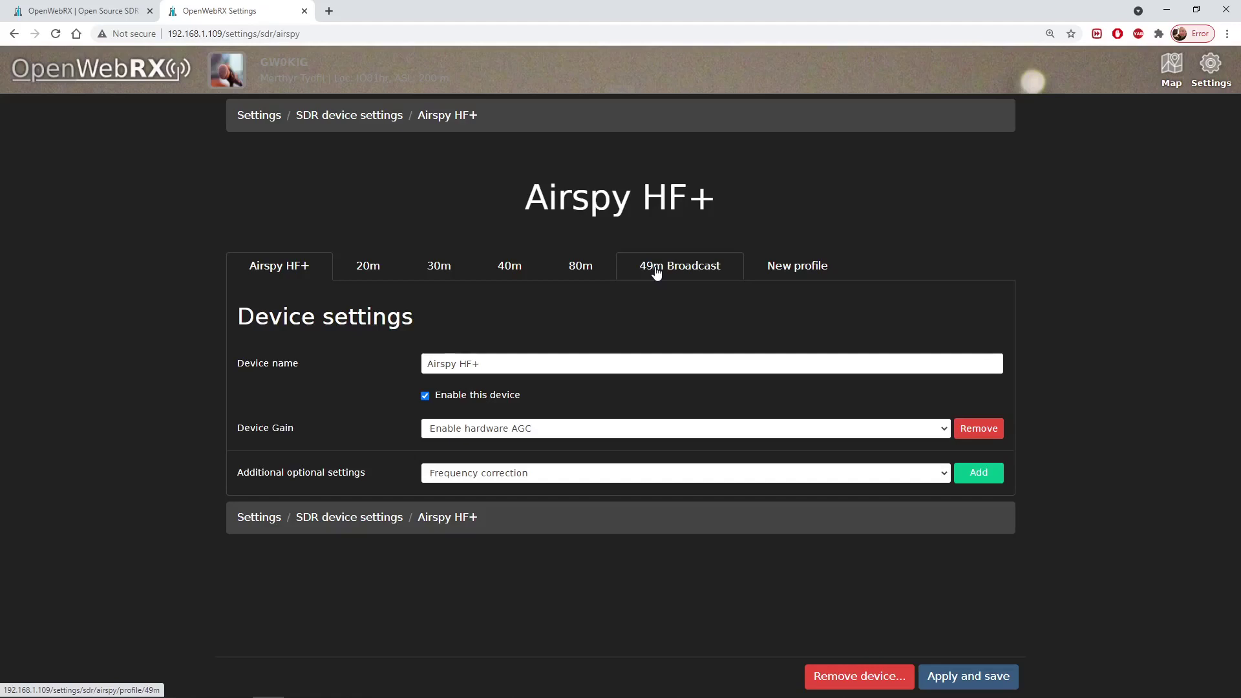
left_click(351, 119)
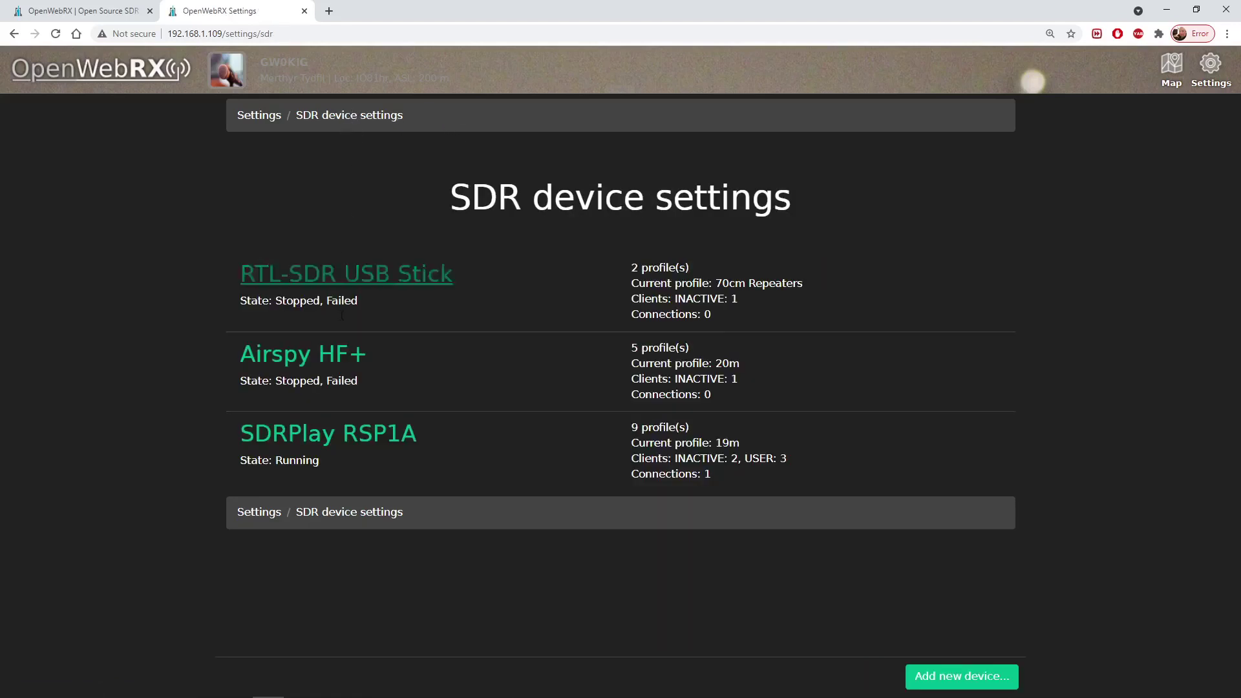
Step: Open the SDRPlay RSP1A device page with its manual gain 45.0 and 20m–19m profiles
left_click(326, 433)
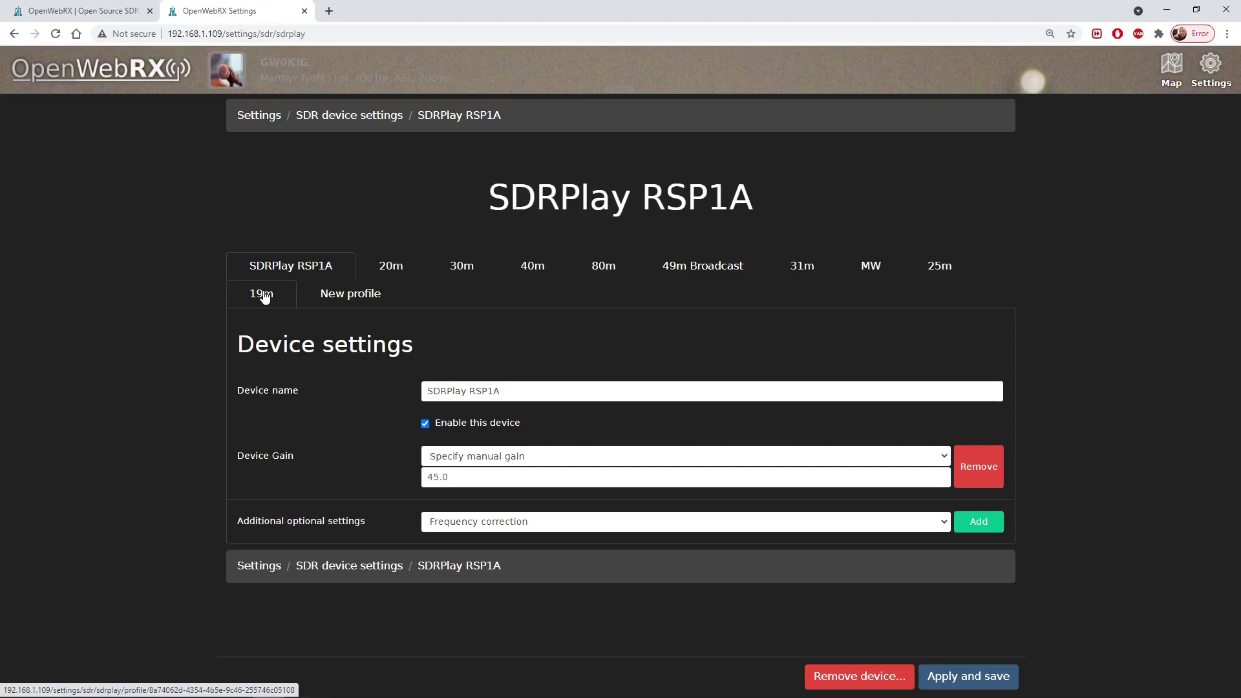
Step: Add a new RSP1A profile named '16m' with centre frequency 17500 kHz
left_click(349, 296)
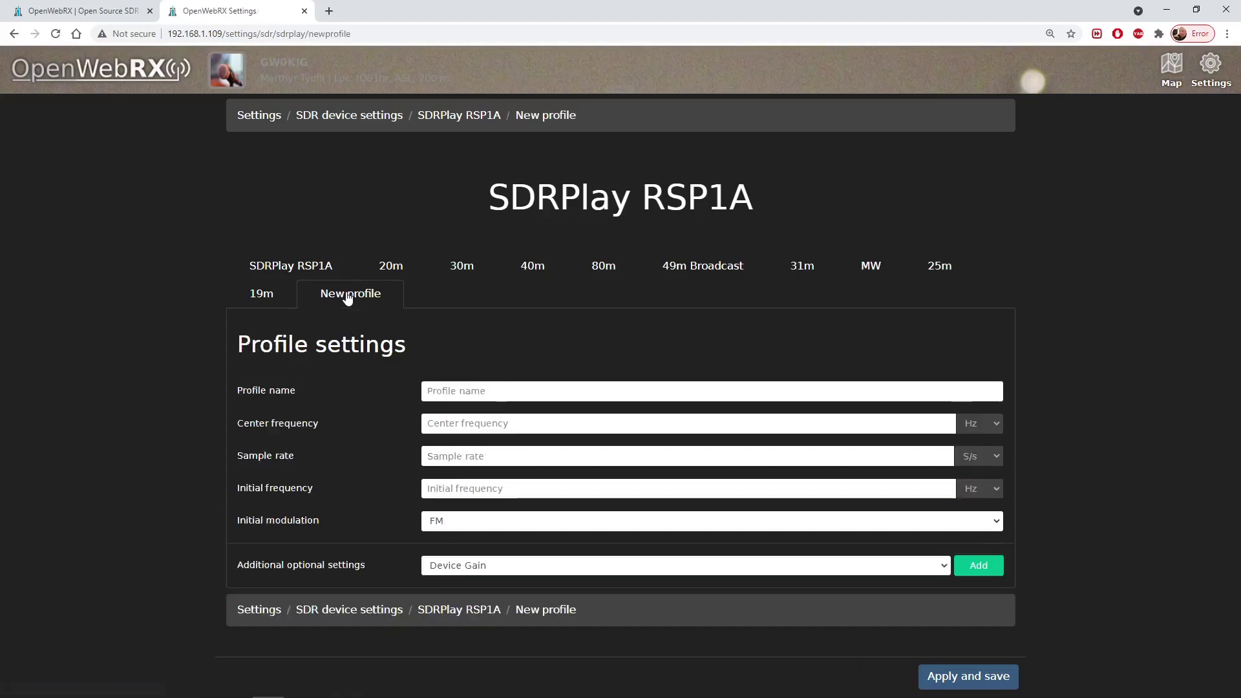
left_click(500, 391)
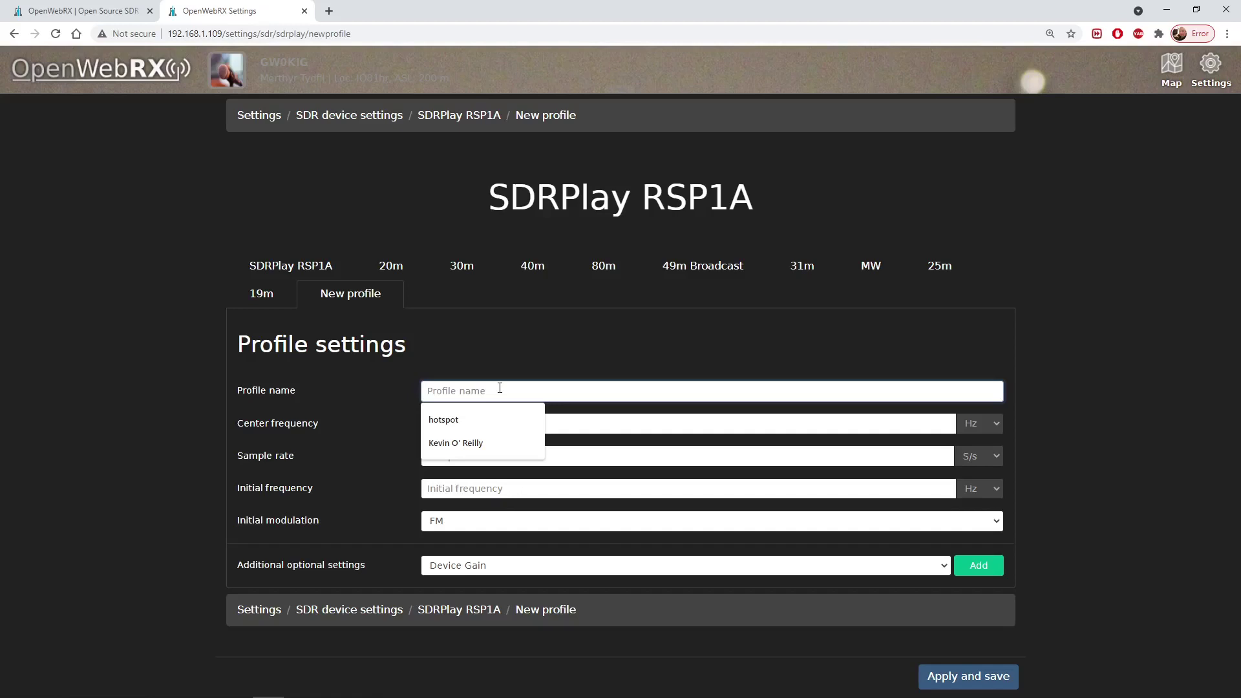
type("16")
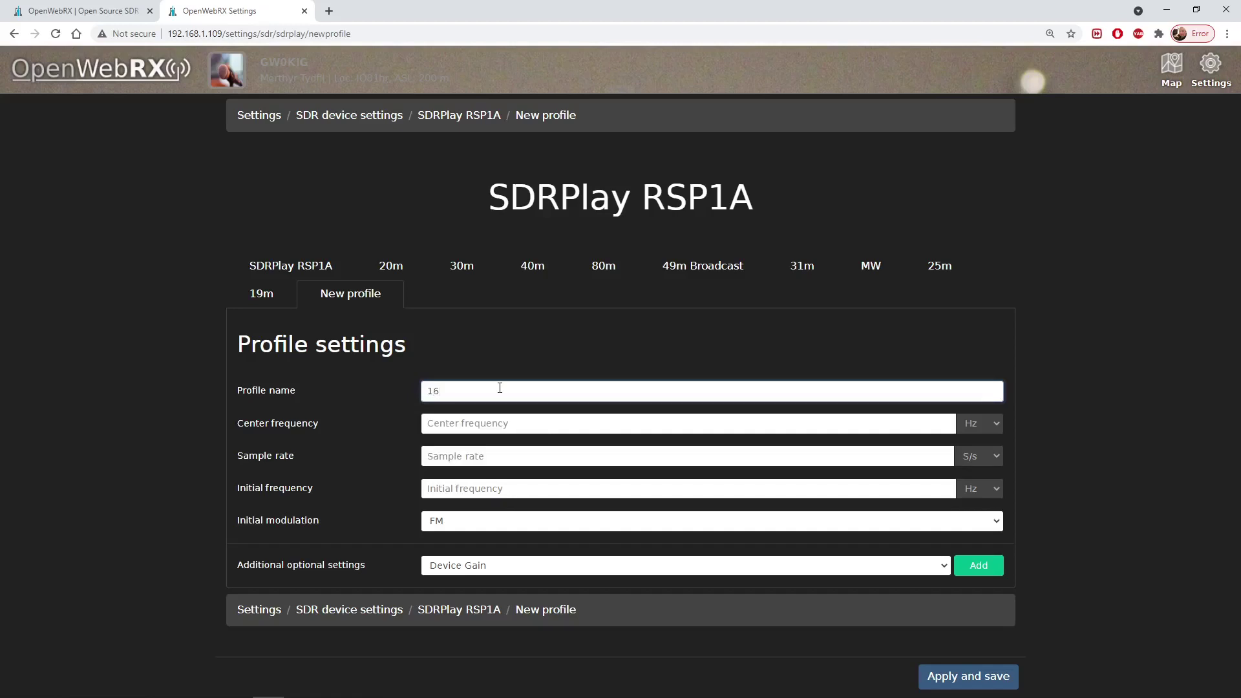
type("m")
left_click(983, 422)
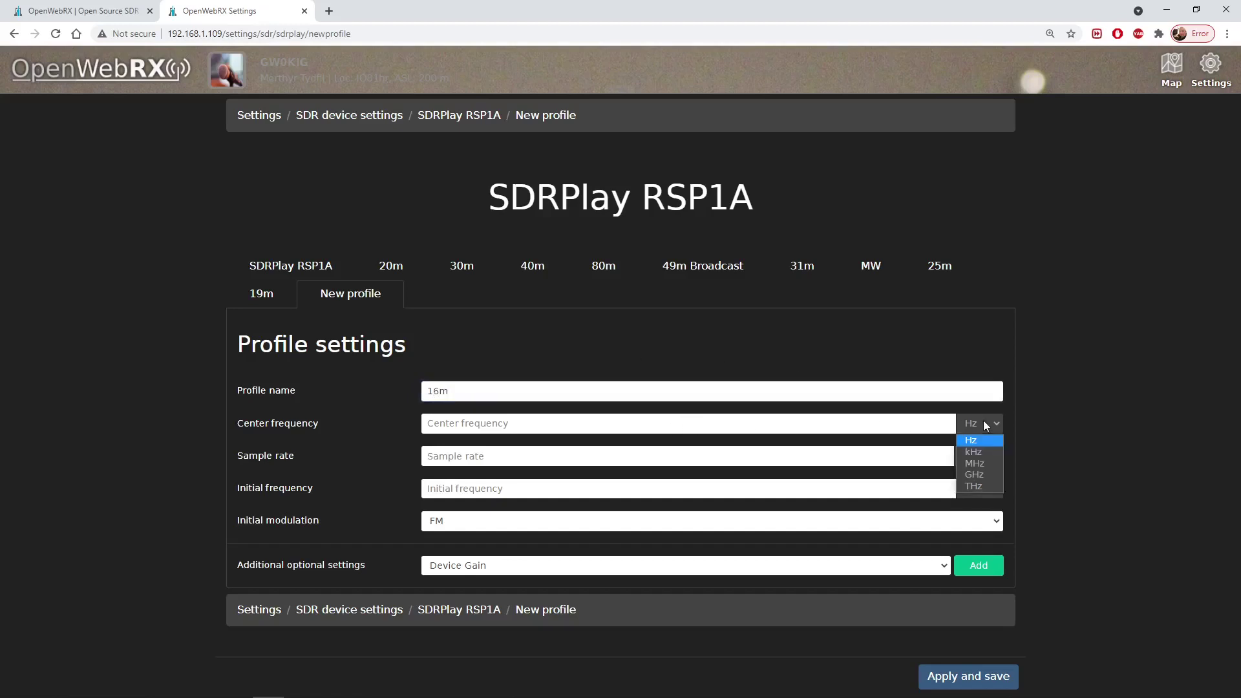
left_click(982, 452)
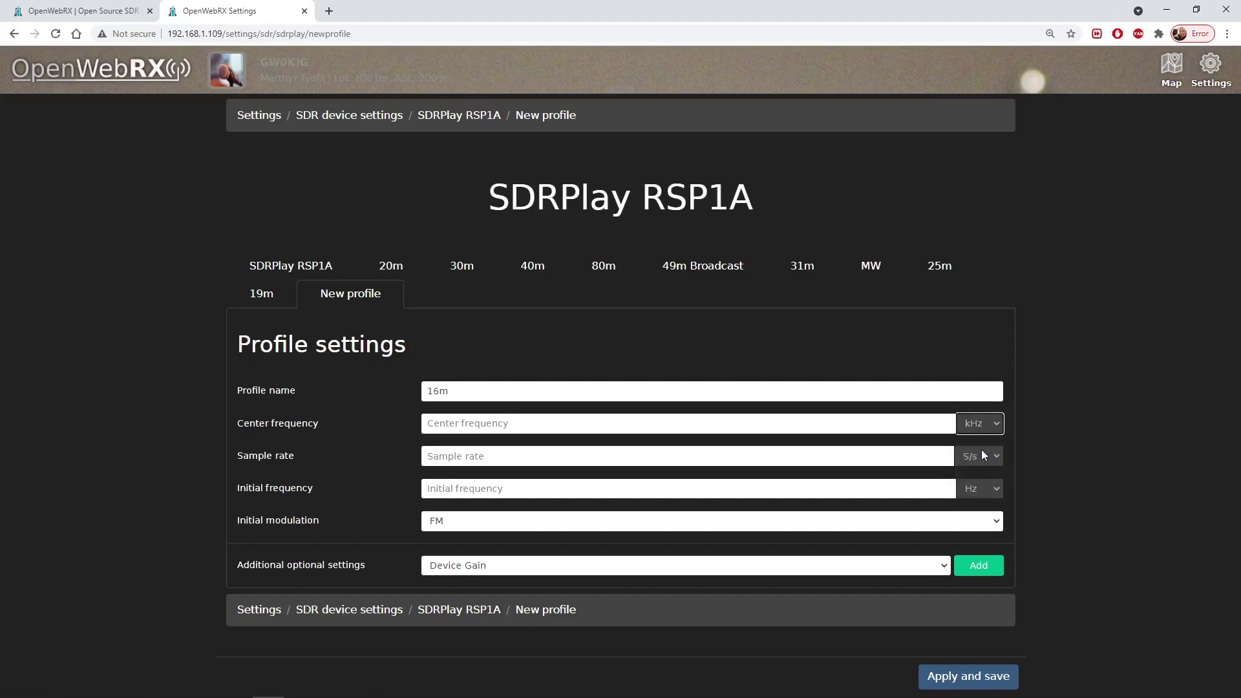
left_click(536, 423)
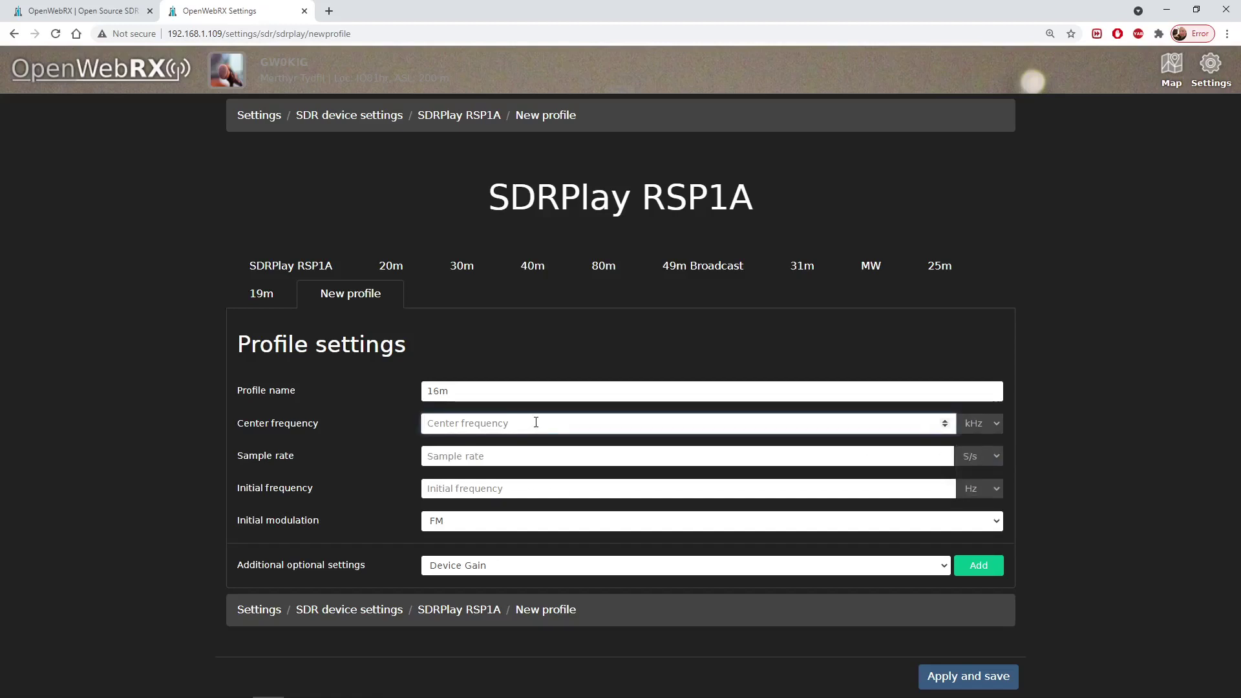
type("175")
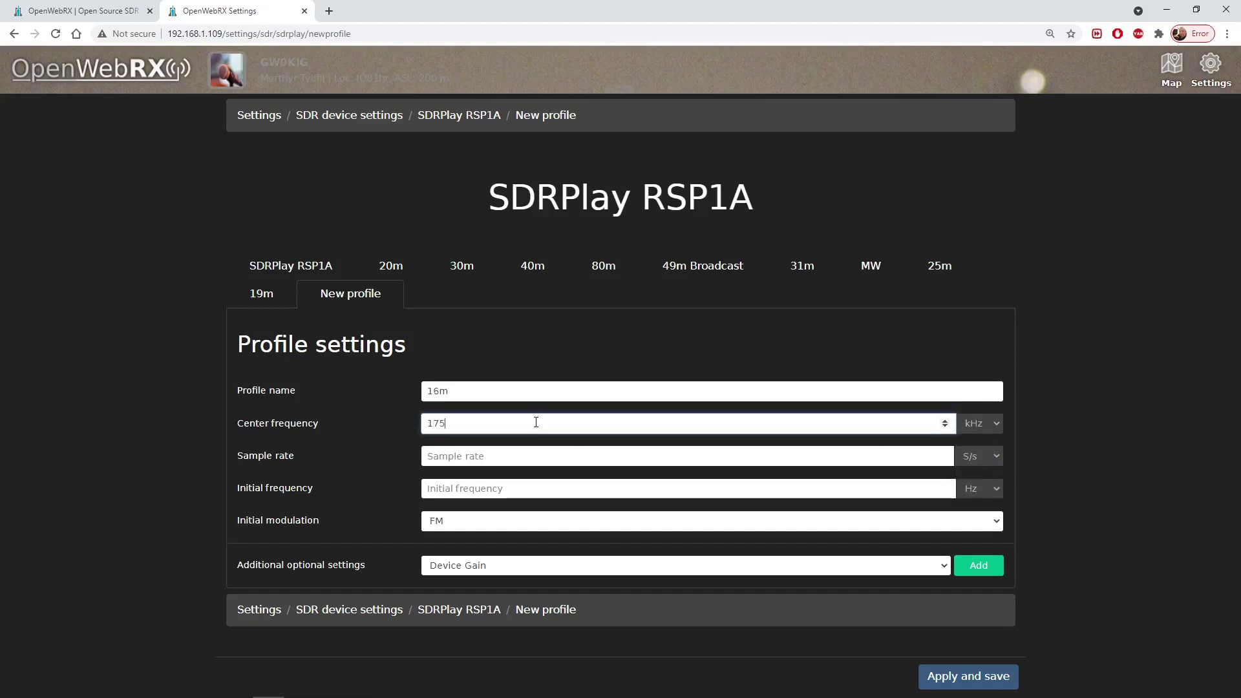
type("00")
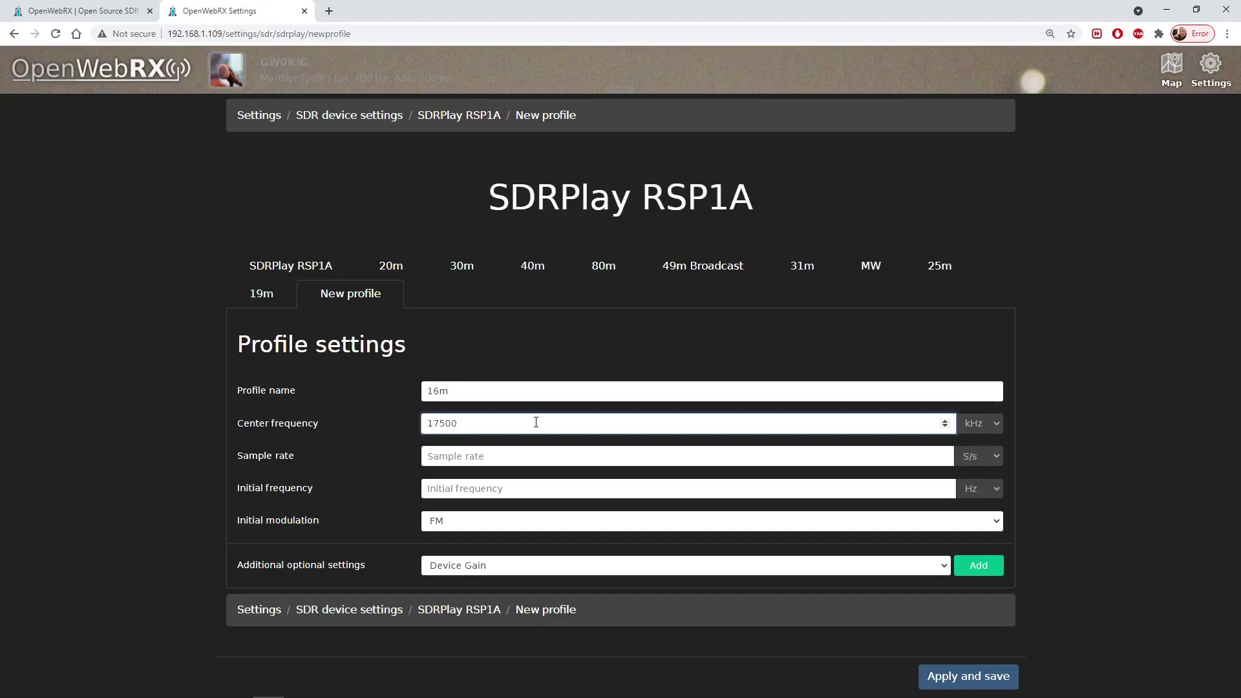
Step: Set the profile's sample rate to 1 MS/s
left_click(514, 456)
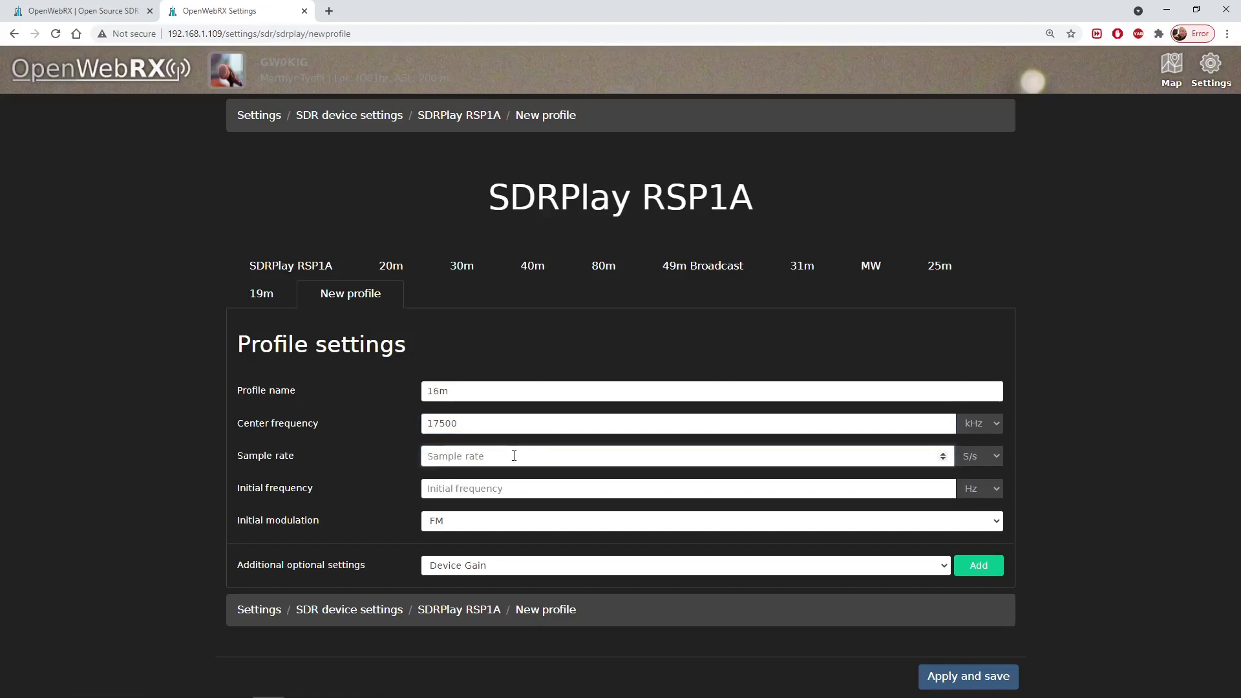
left_click(514, 456)
left_click(997, 458)
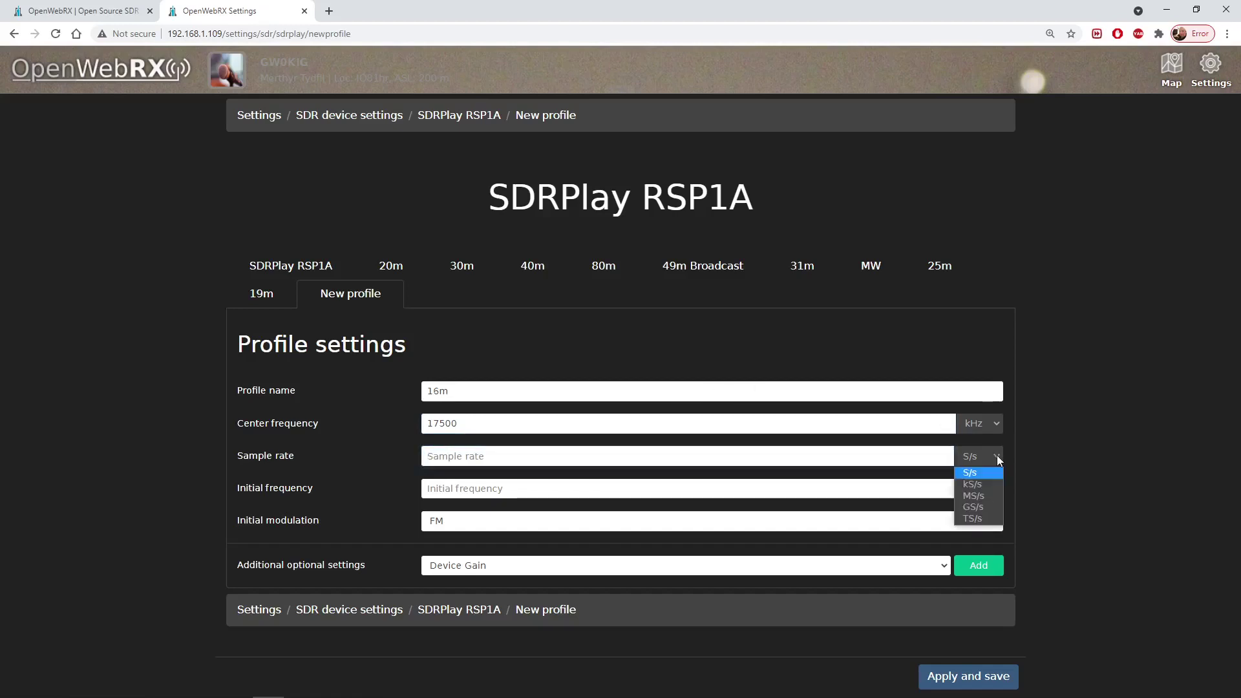
left_click(994, 498)
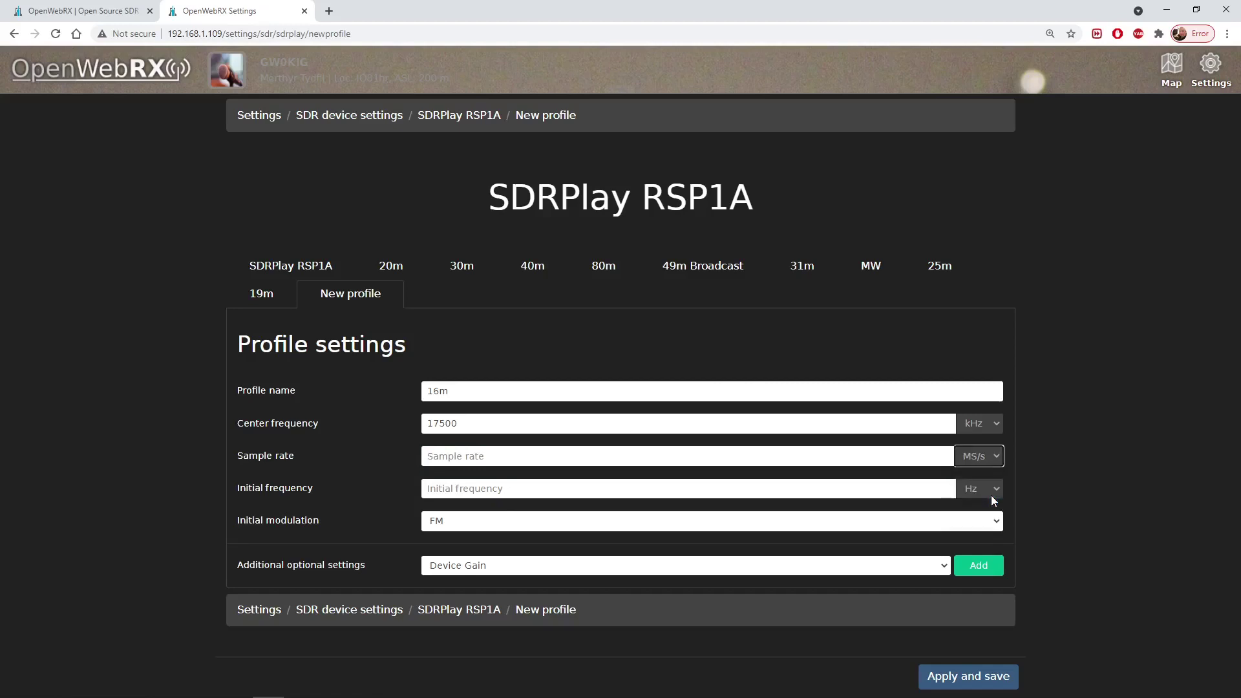
left_click(510, 456)
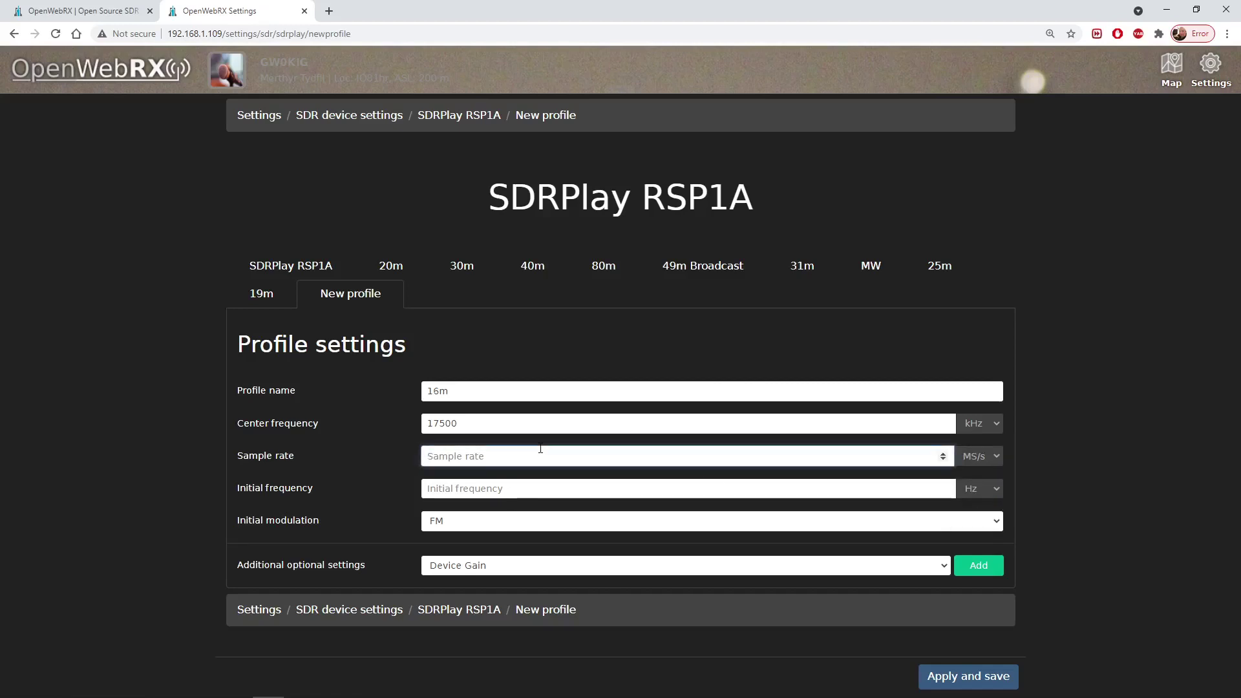
type("1")
Step: Set the initial frequency to 17700 kHz
left_click(530, 495)
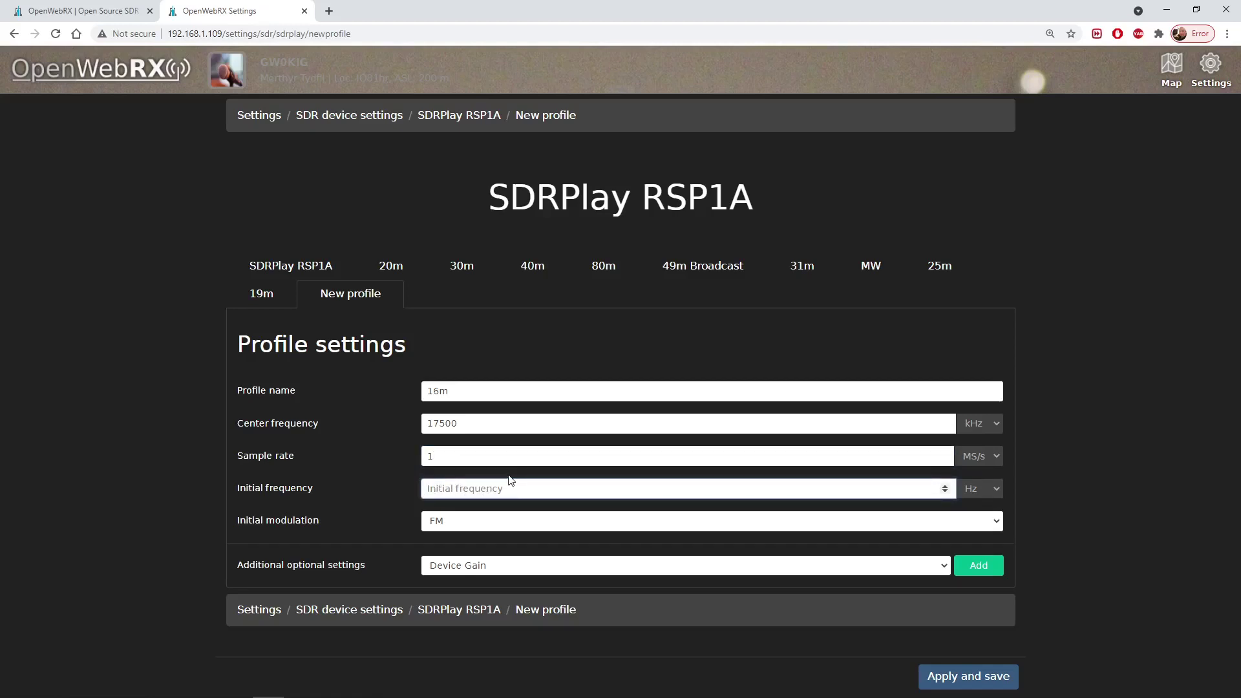
type("17700")
left_click(999, 488)
left_click(984, 517)
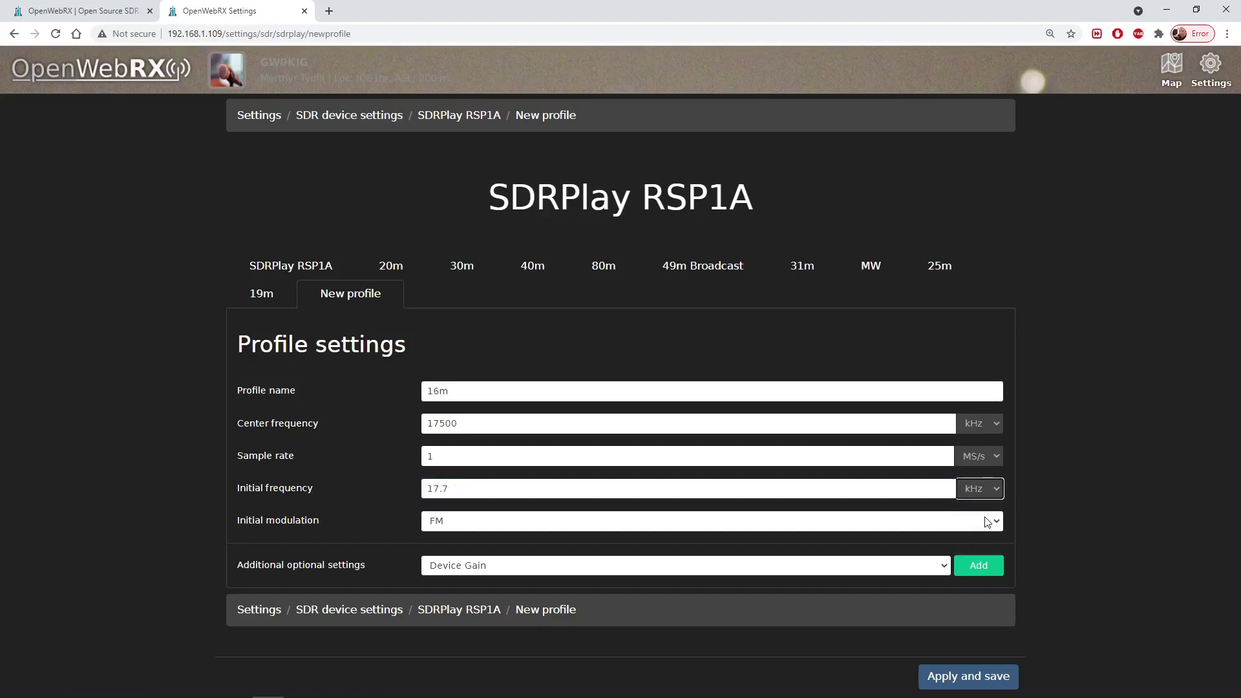
left_click_drag(500, 489, 416, 493)
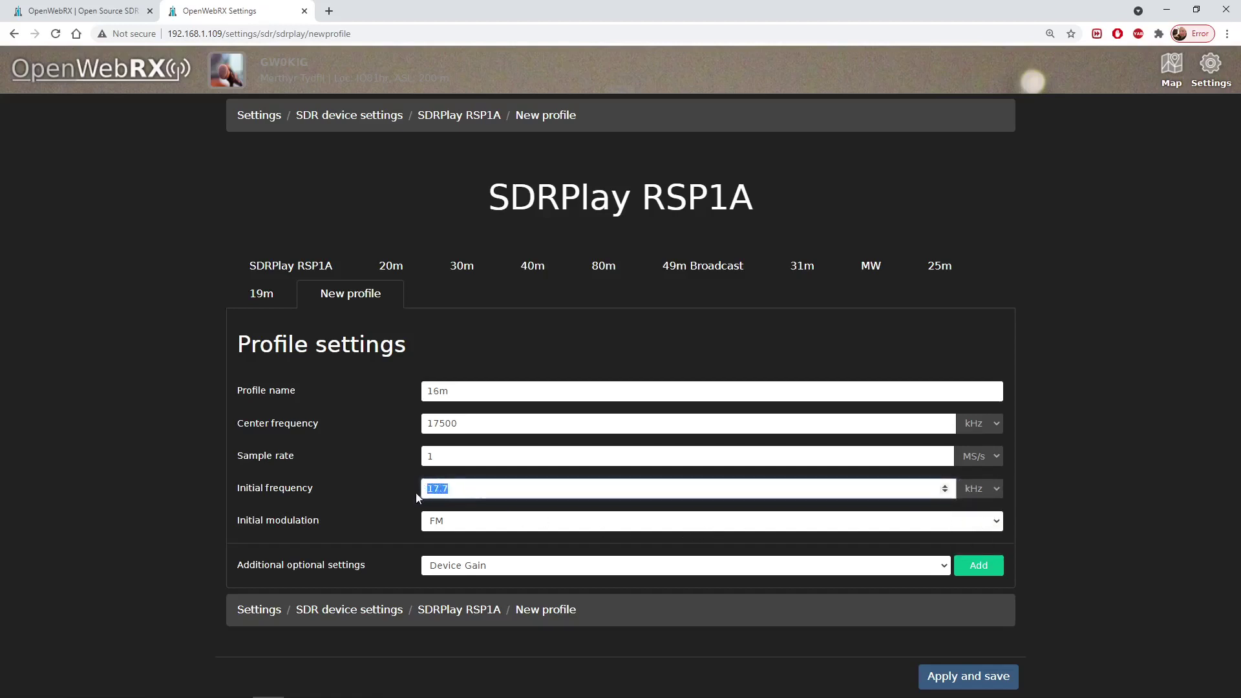
type("177")
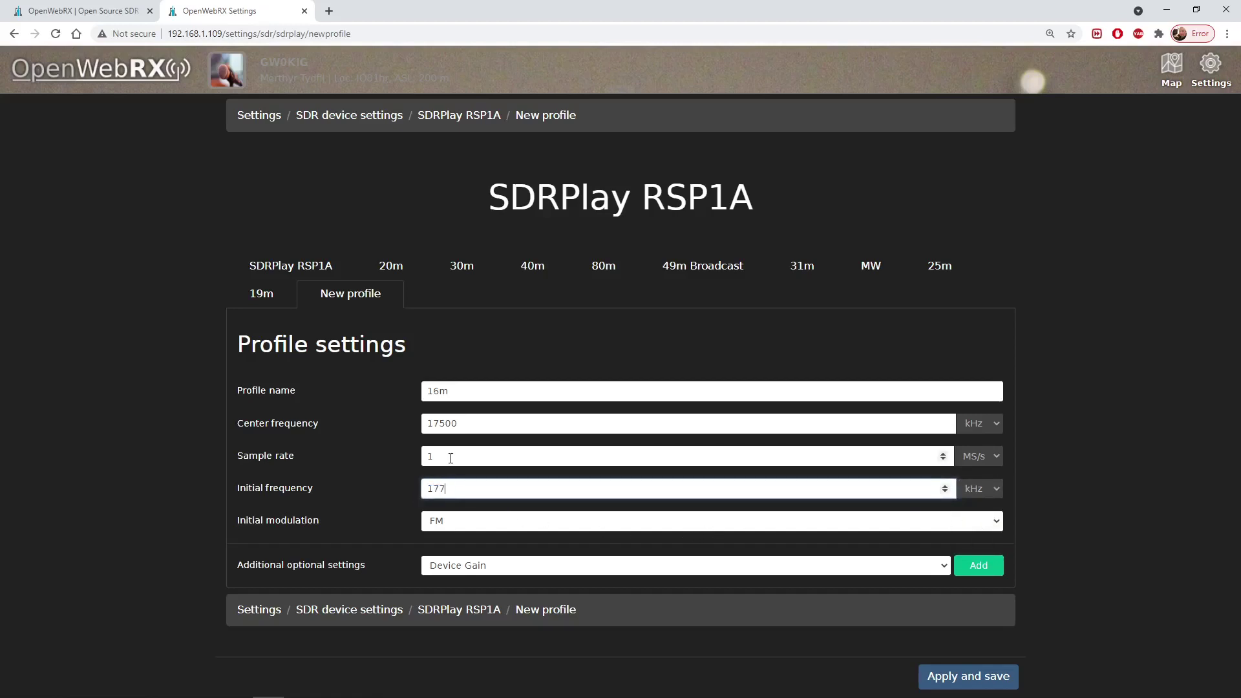
type("00")
Step: Choose AM as initial modulation, save the 16m profile, and return to the receiver
left_click(984, 522)
scroll(736, 468, "down", 1)
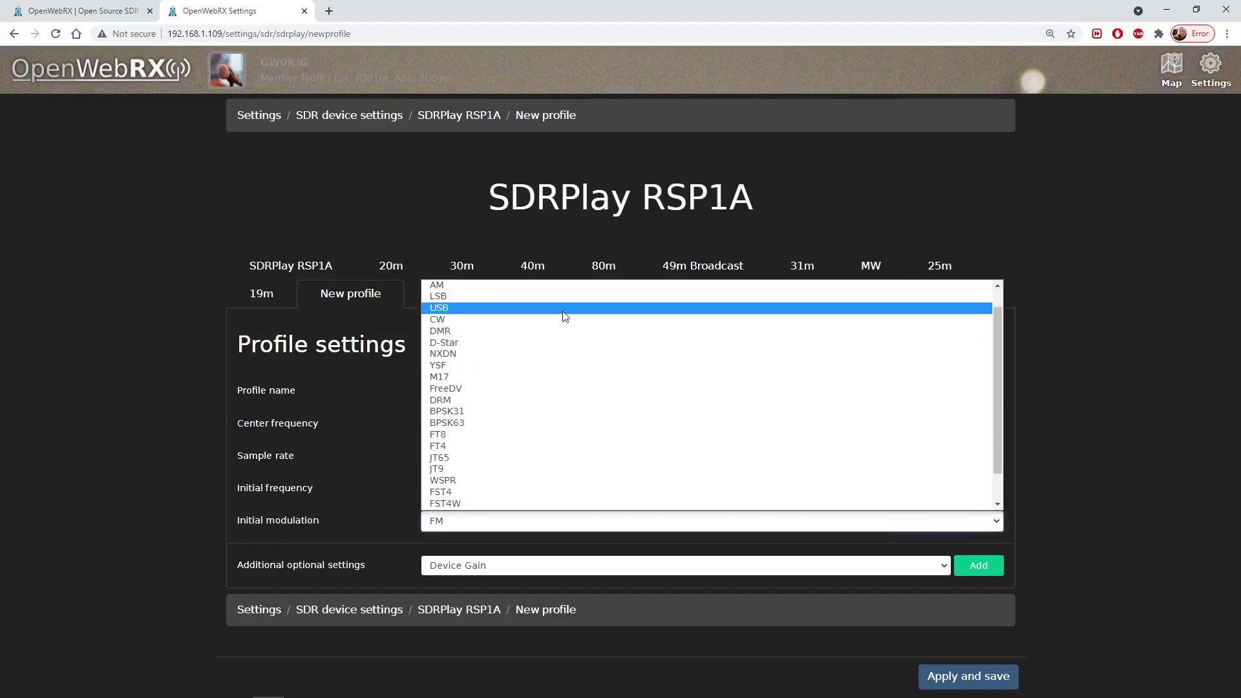
left_click(552, 286)
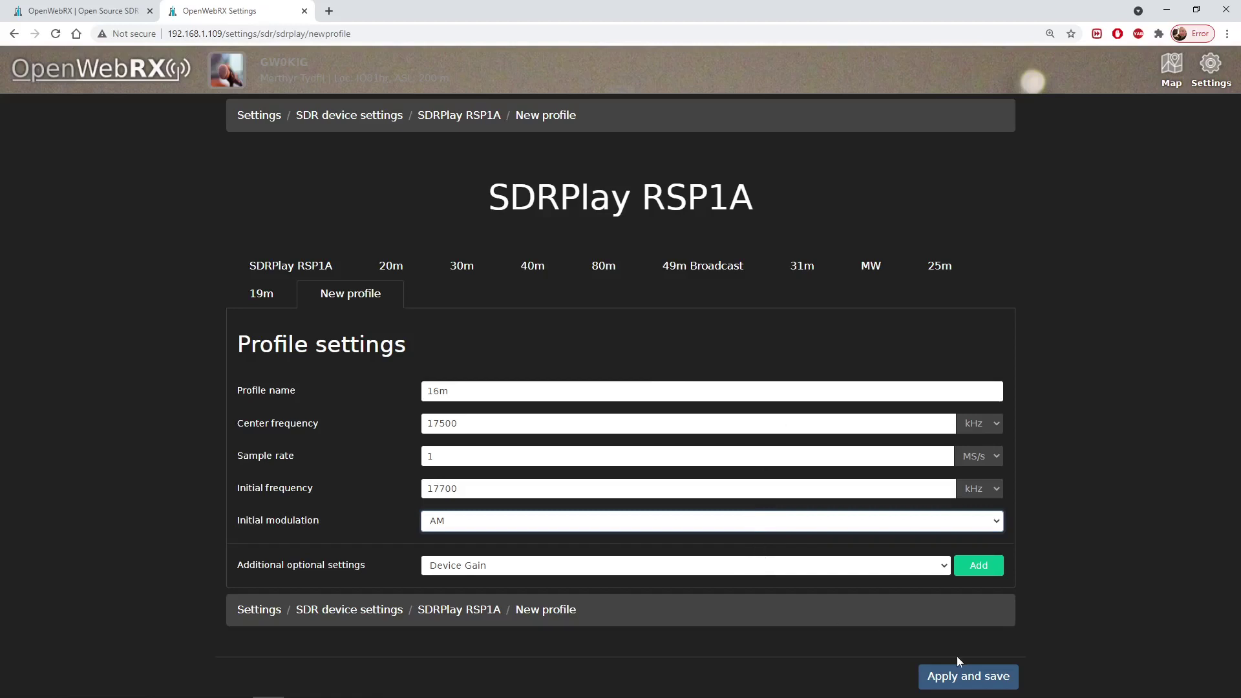
left_click(971, 682)
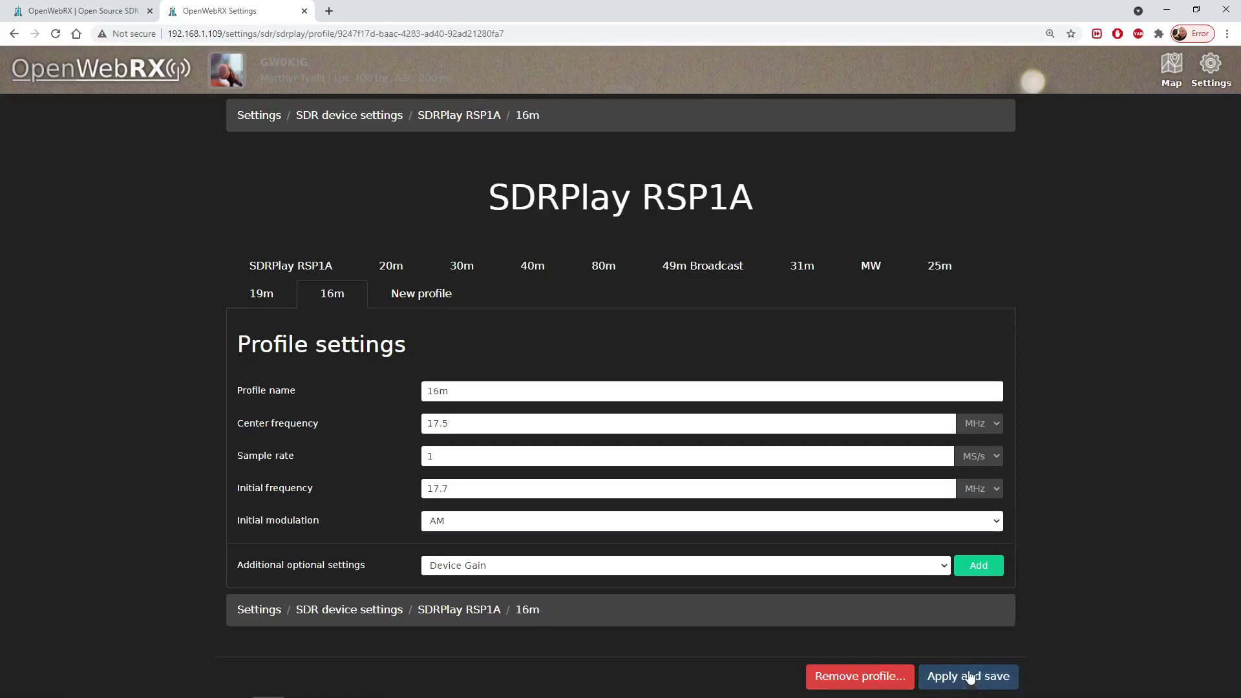
left_click(55, 13)
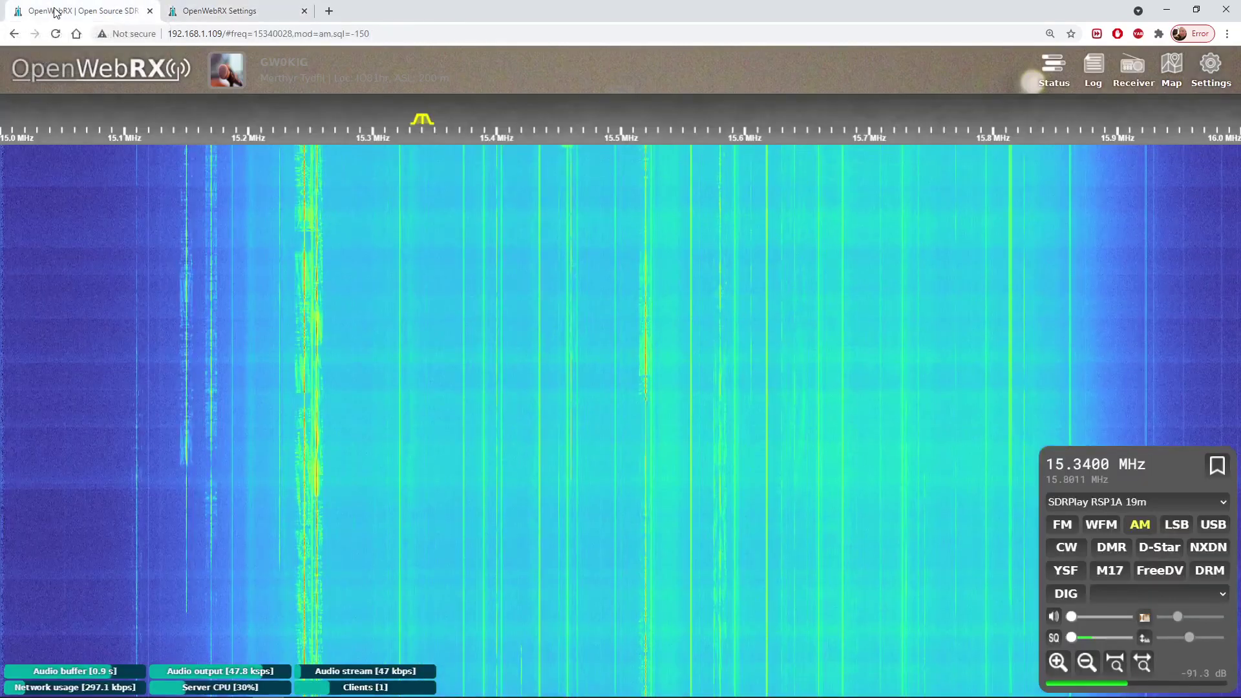
Step: Switch the receiver to the SDRPlay RSP1A 16m profile, tune to 17.5 MHz, and adjust volume
left_click(1151, 503)
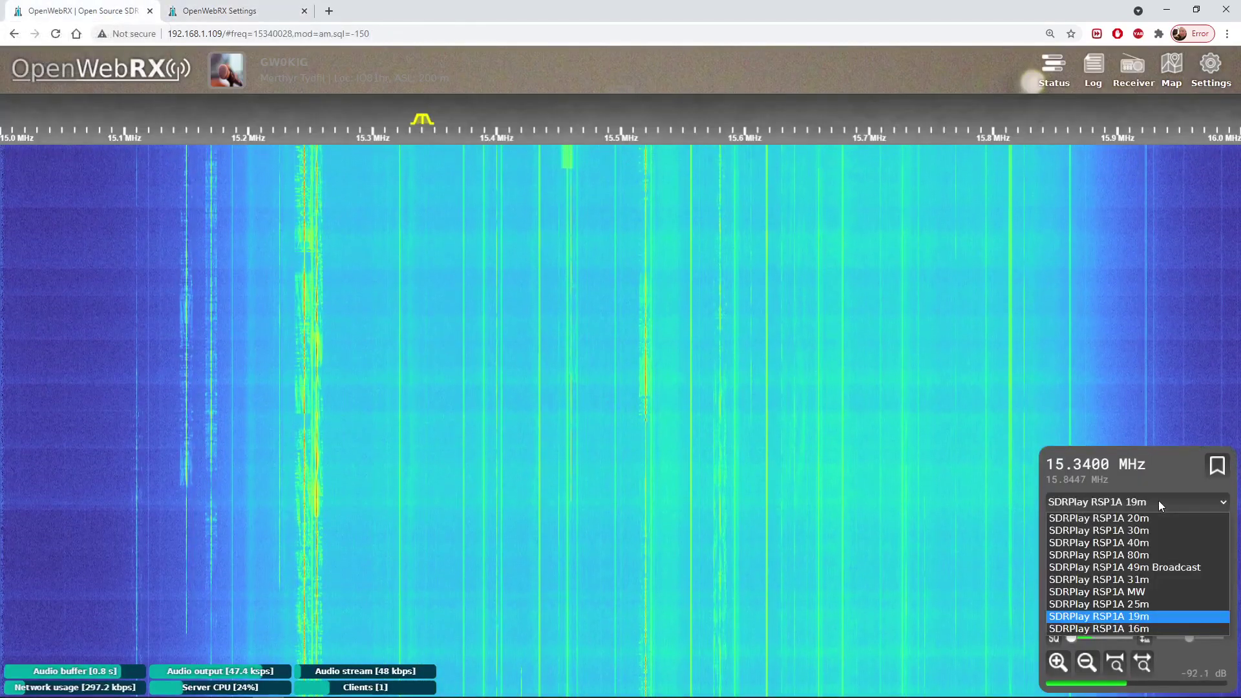
left_click(1150, 628)
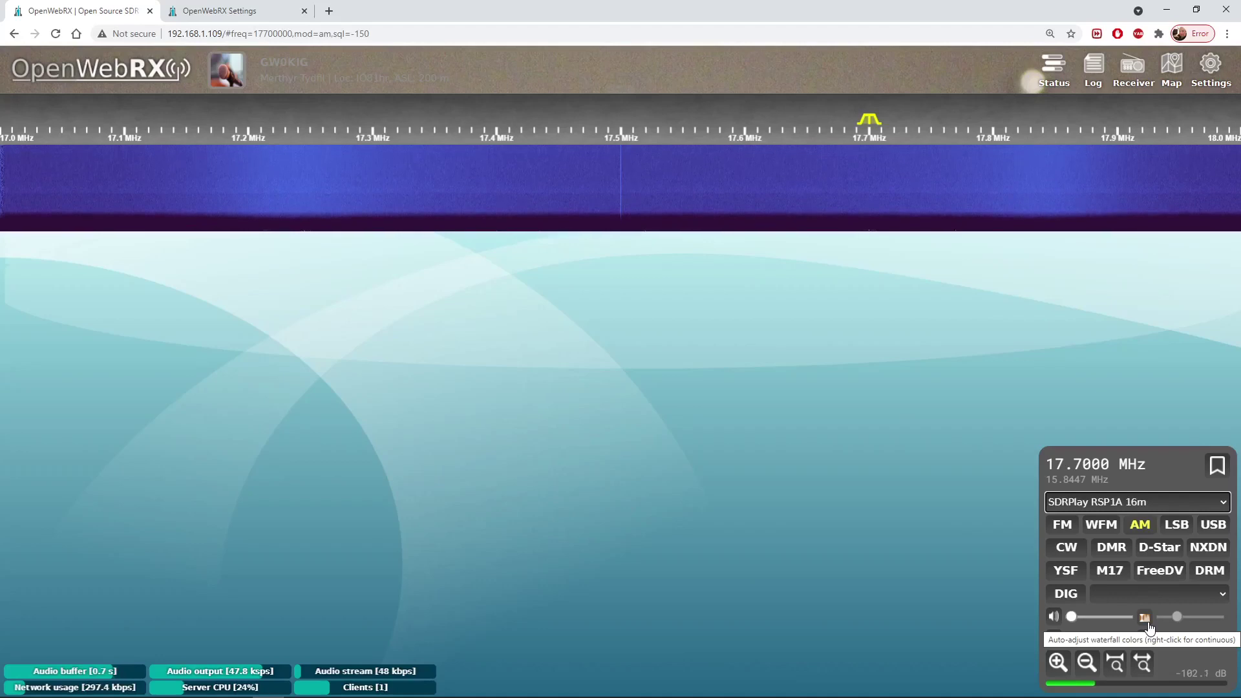
left_click(622, 194)
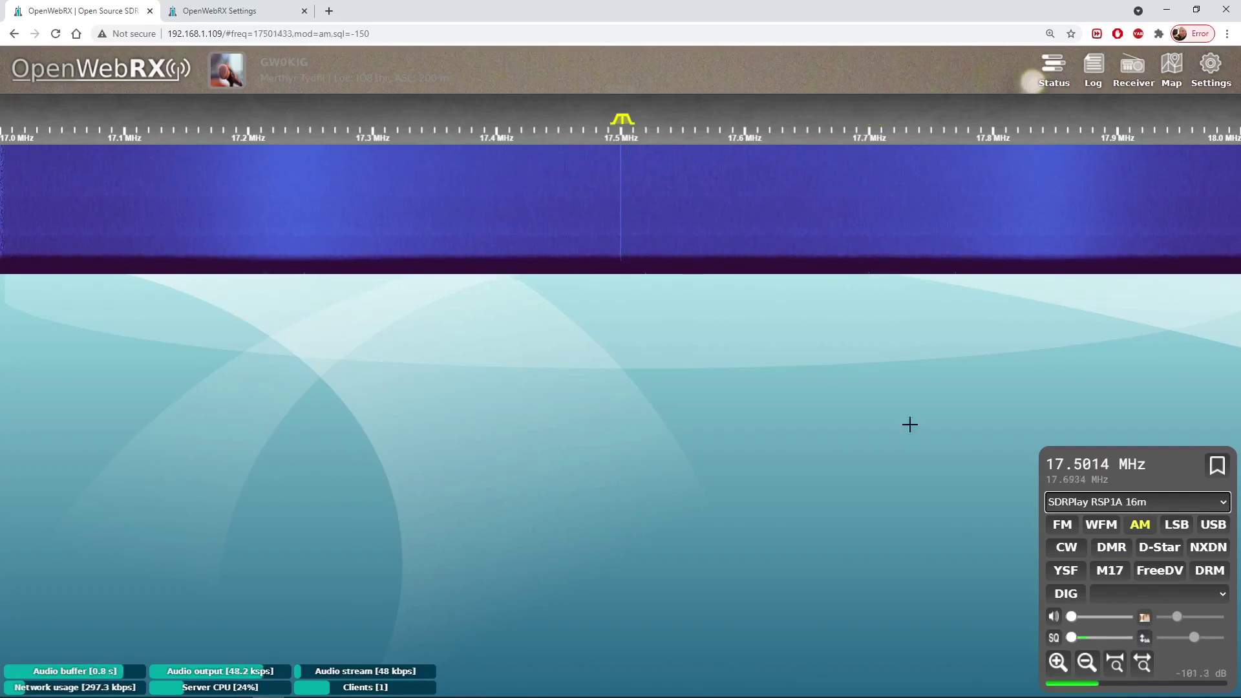
left_click(1084, 618)
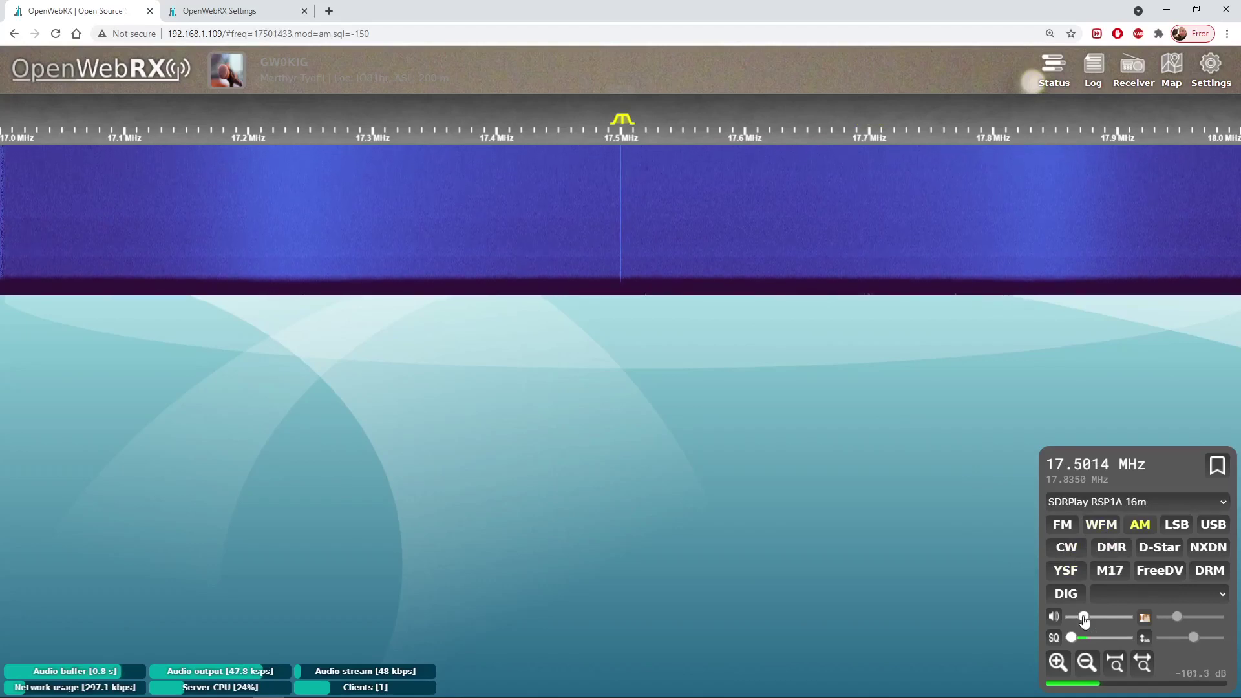
left_click_drag(1084, 618, 1071, 618)
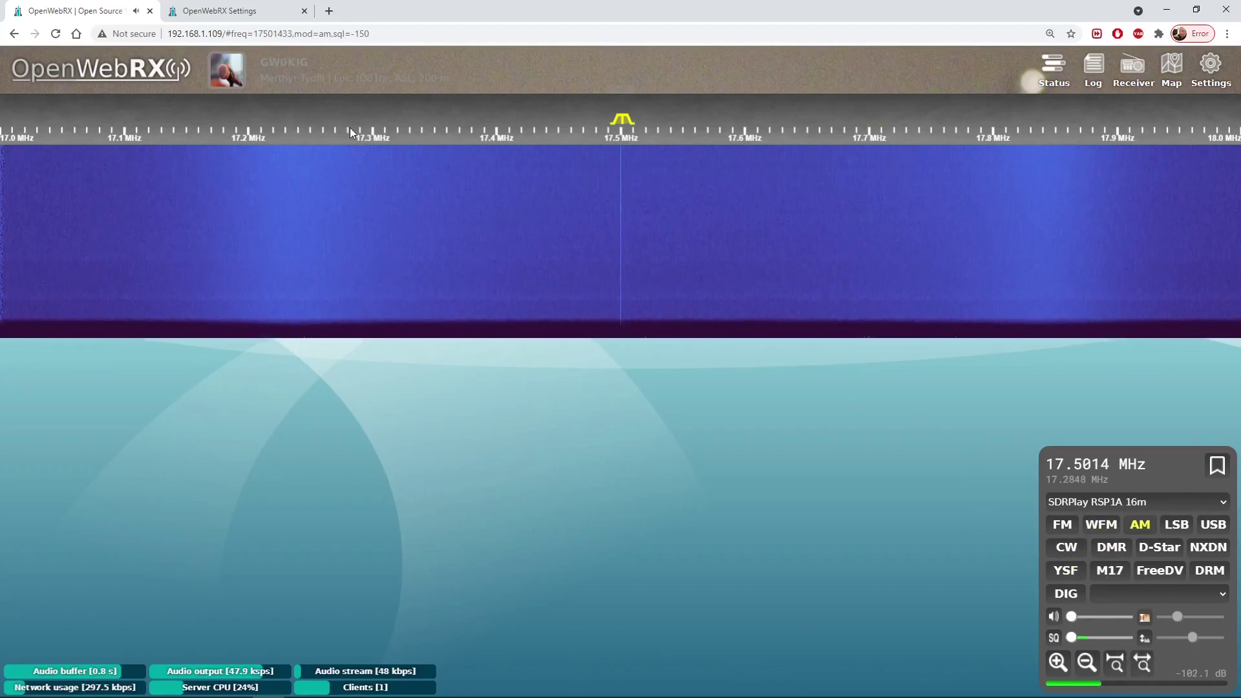
left_click(1224, 510)
Step: Return to the 19m profile, auto-level the waterfall, tune near 15.5186 MHz, then view 16m settings
left_click(1181, 618)
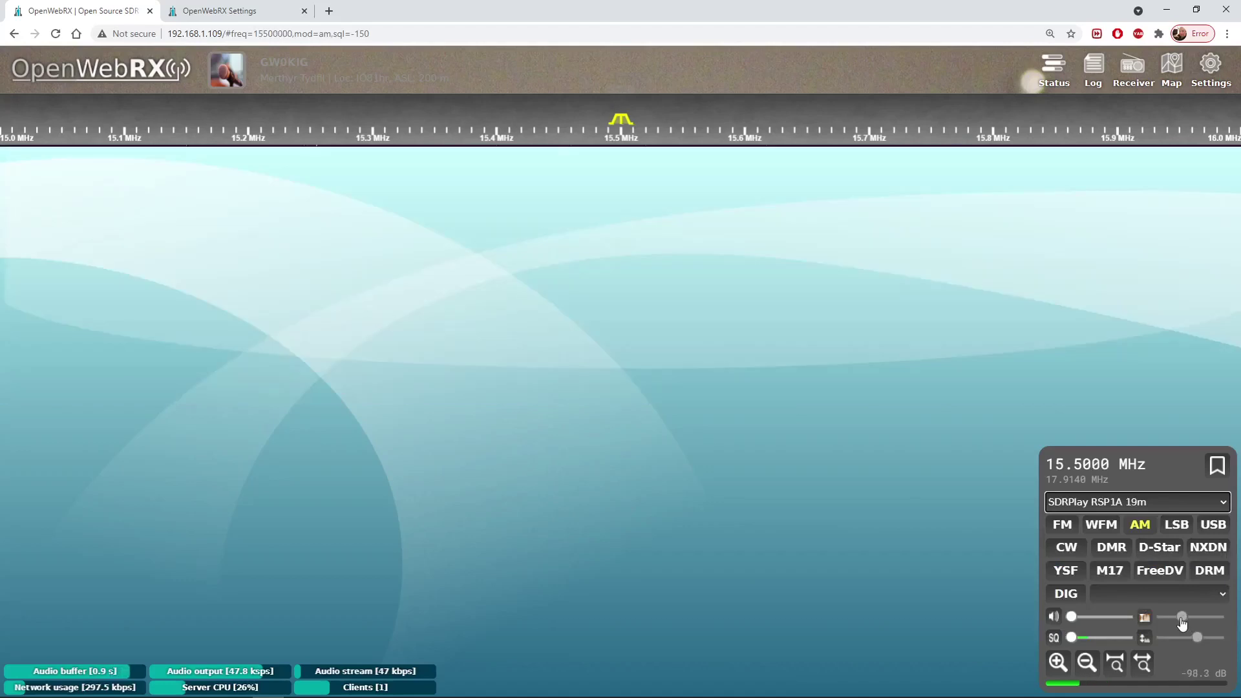
left_click(1145, 618)
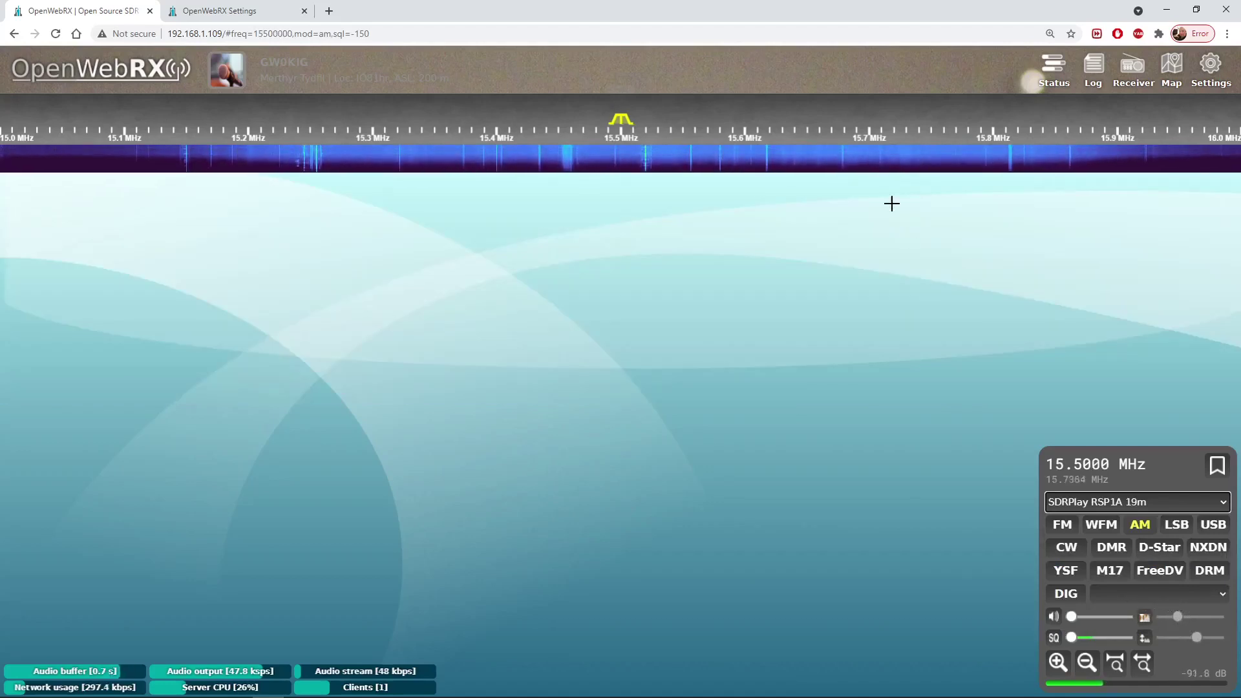
left_click(643, 168)
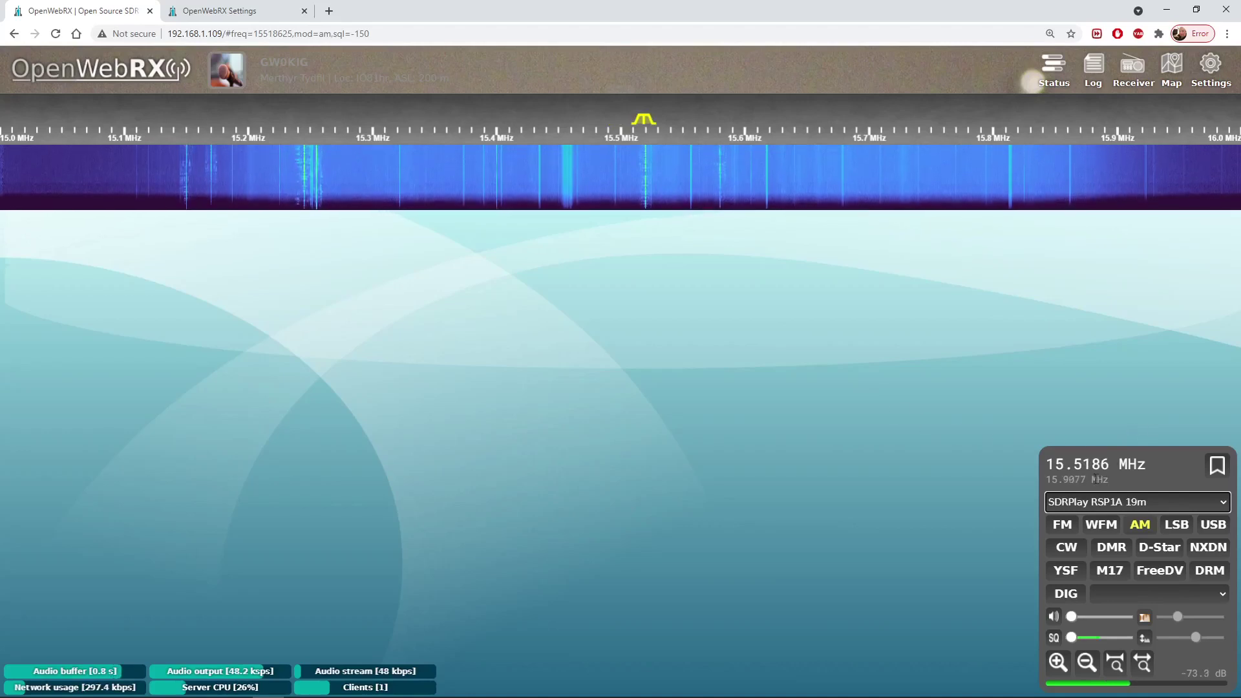
scroll(1106, 465, "up", 4)
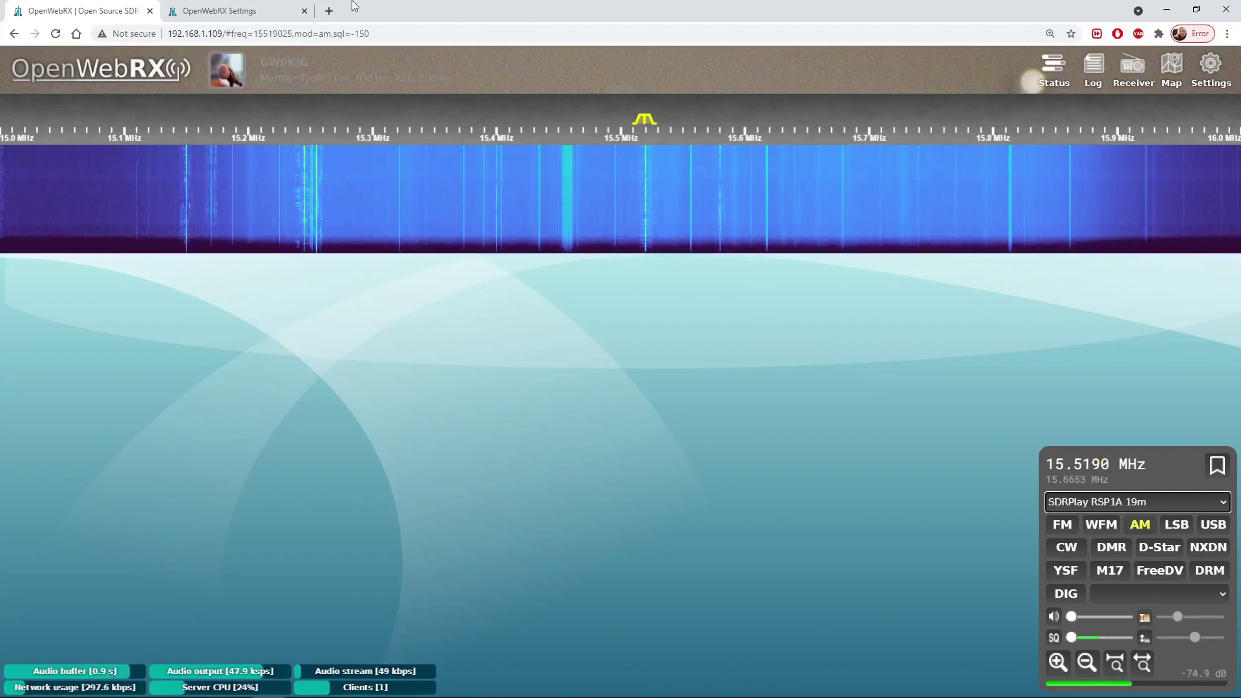
left_click(247, 15)
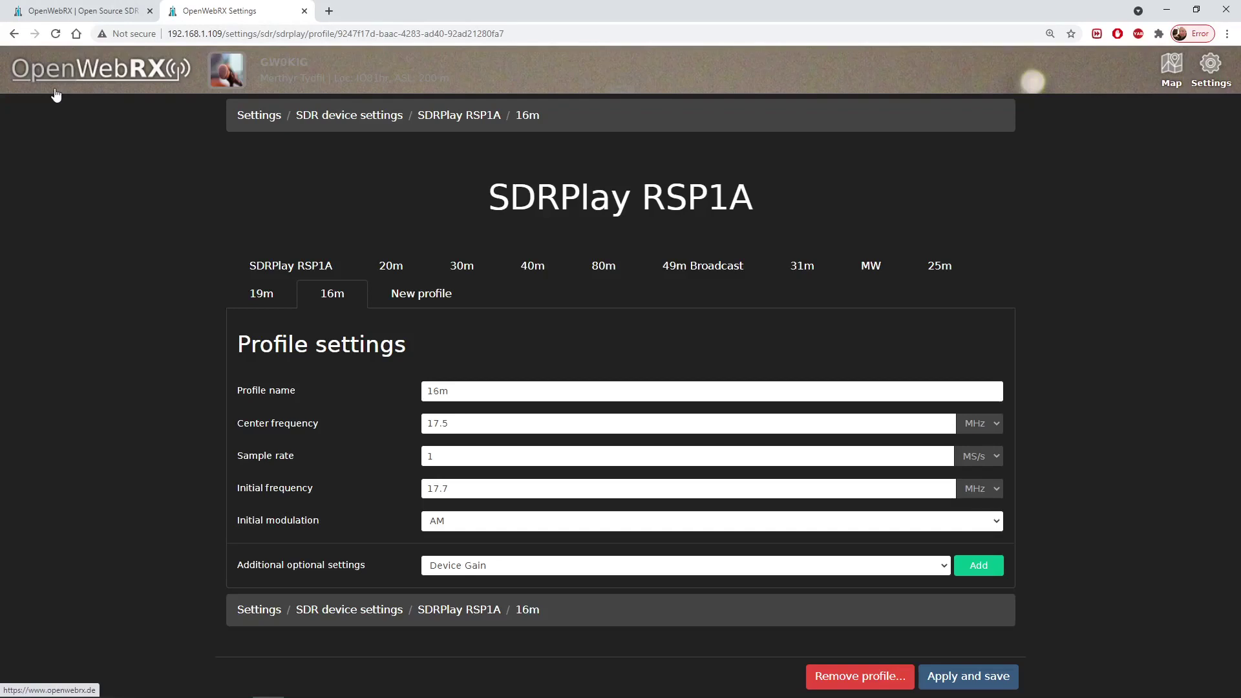
Step: Navigate back through the RSP1A pages to the Settings overview and open General settings
left_click(13, 36)
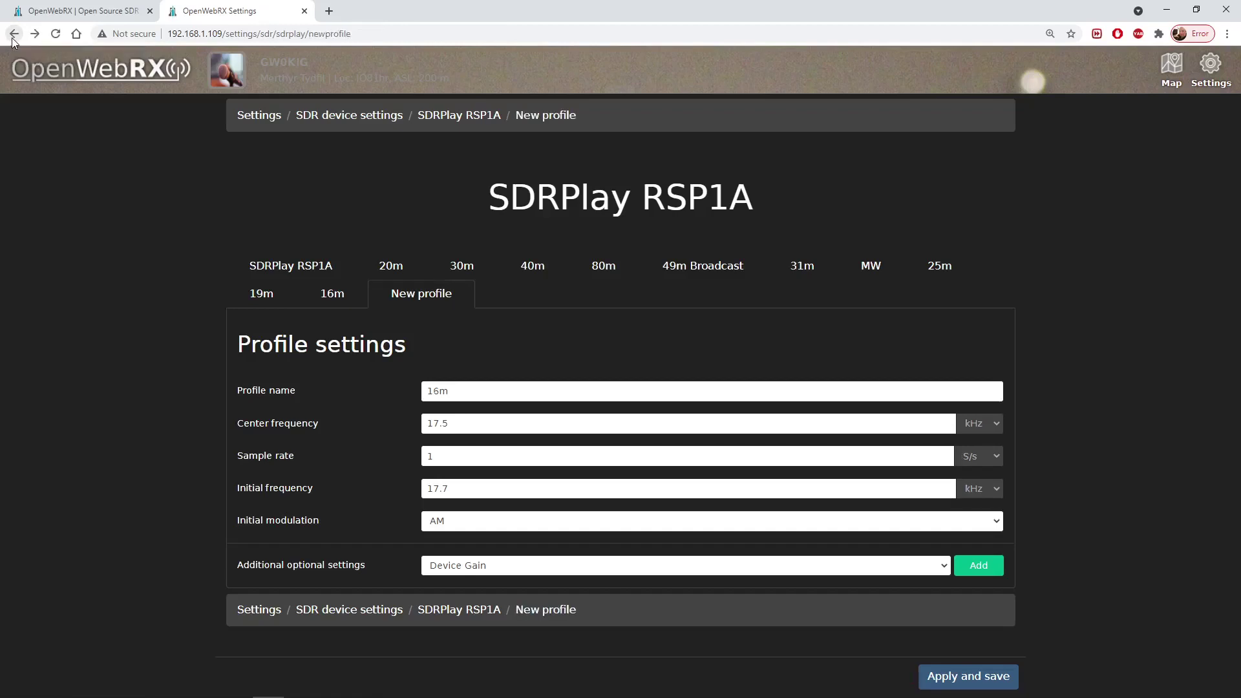
left_click(14, 36)
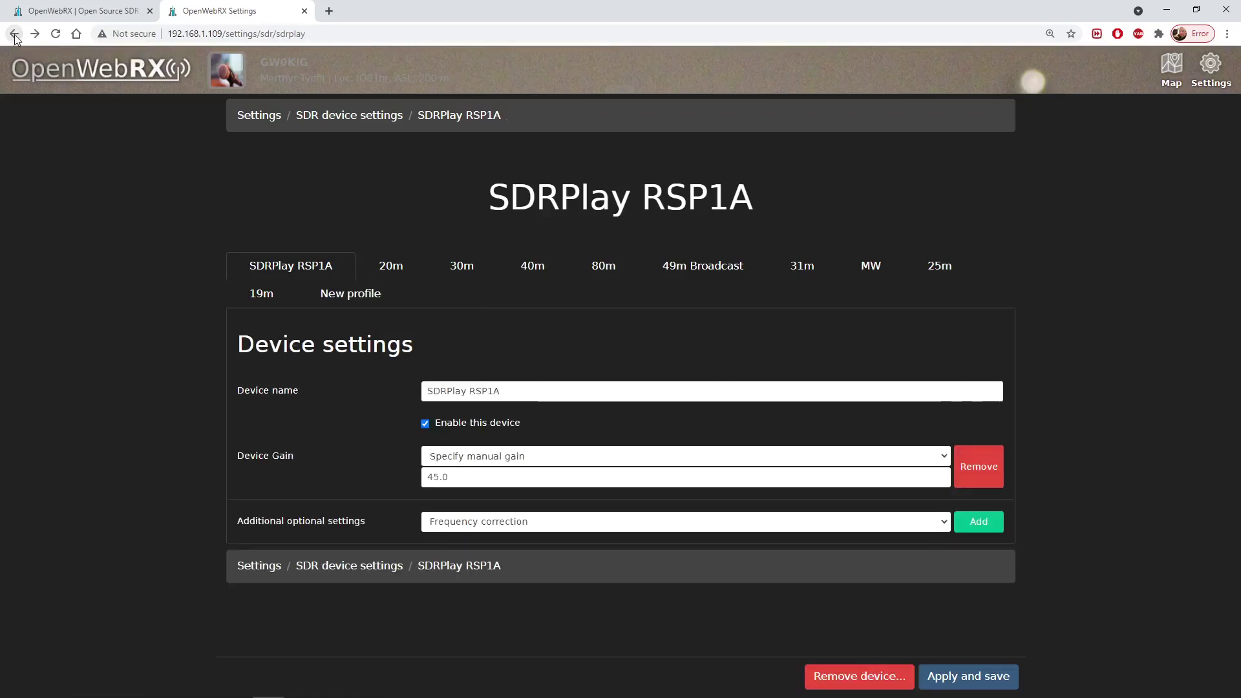
left_click(252, 120)
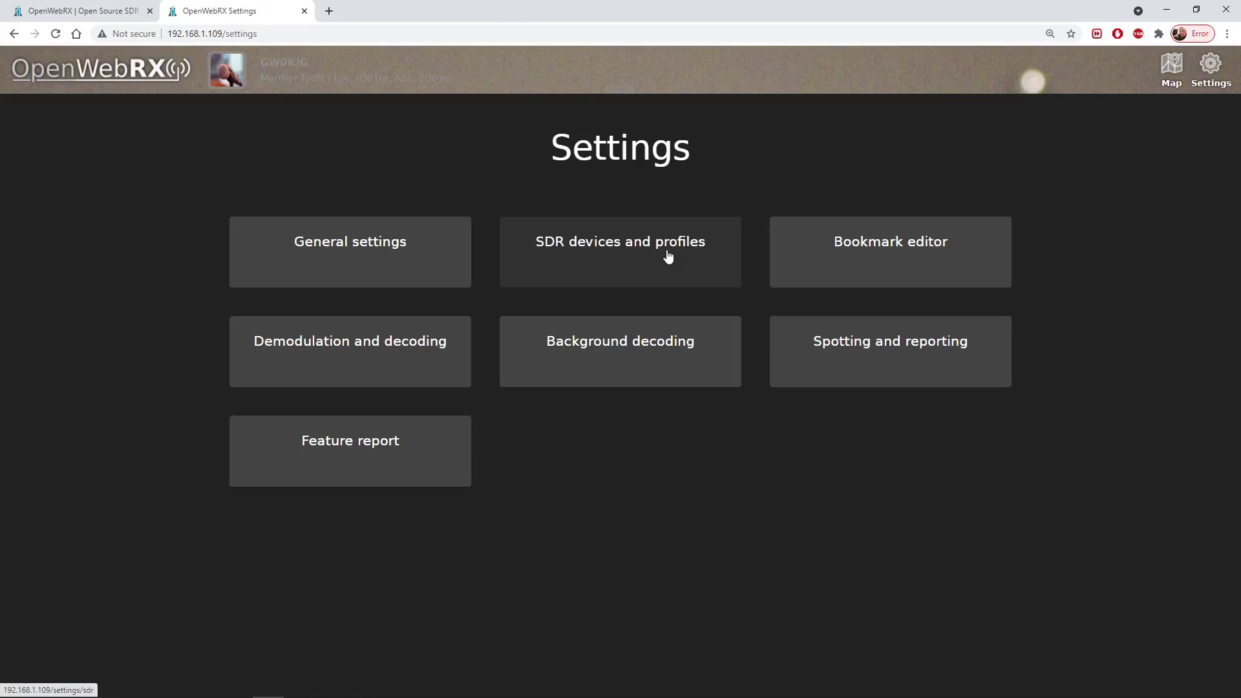
left_click(347, 252)
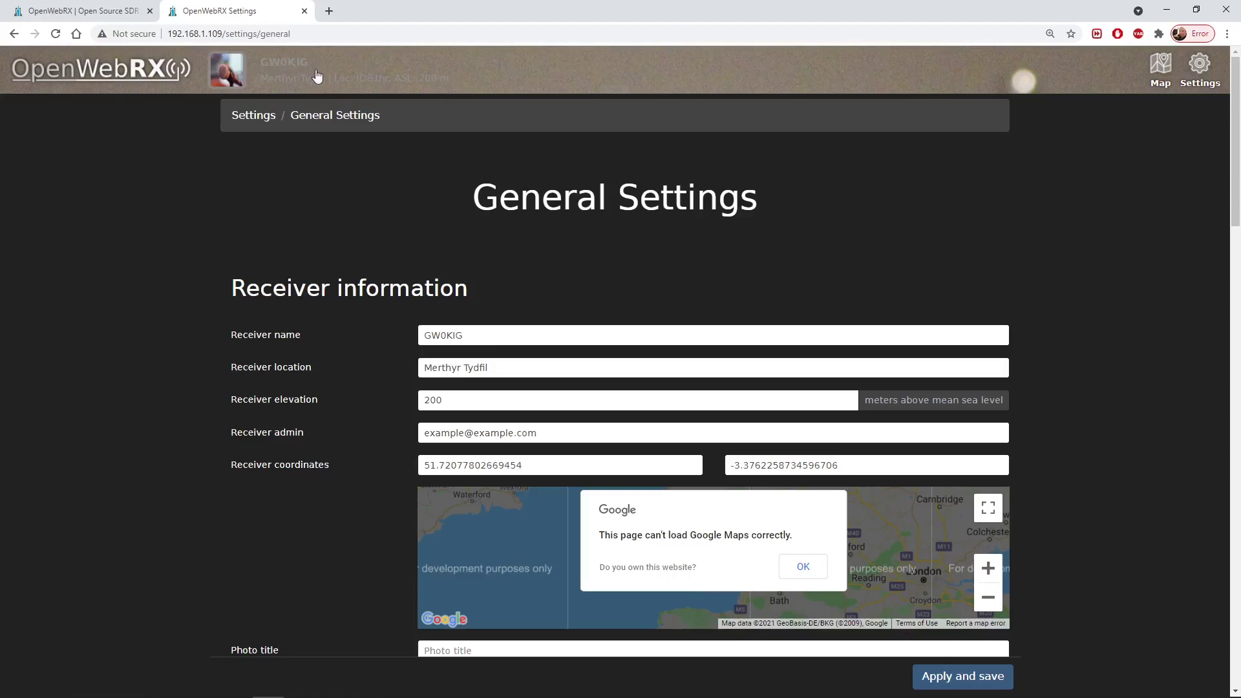
scroll(546, 256, "down", 8)
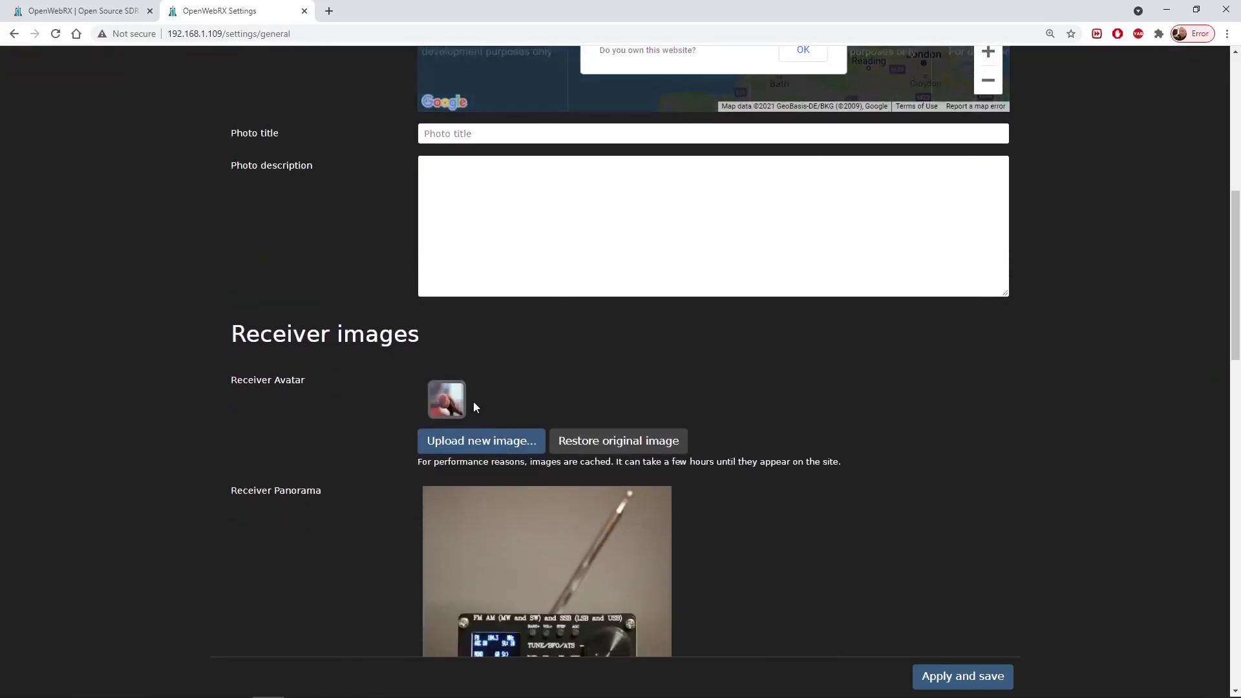
scroll(453, 413, "down", 15)
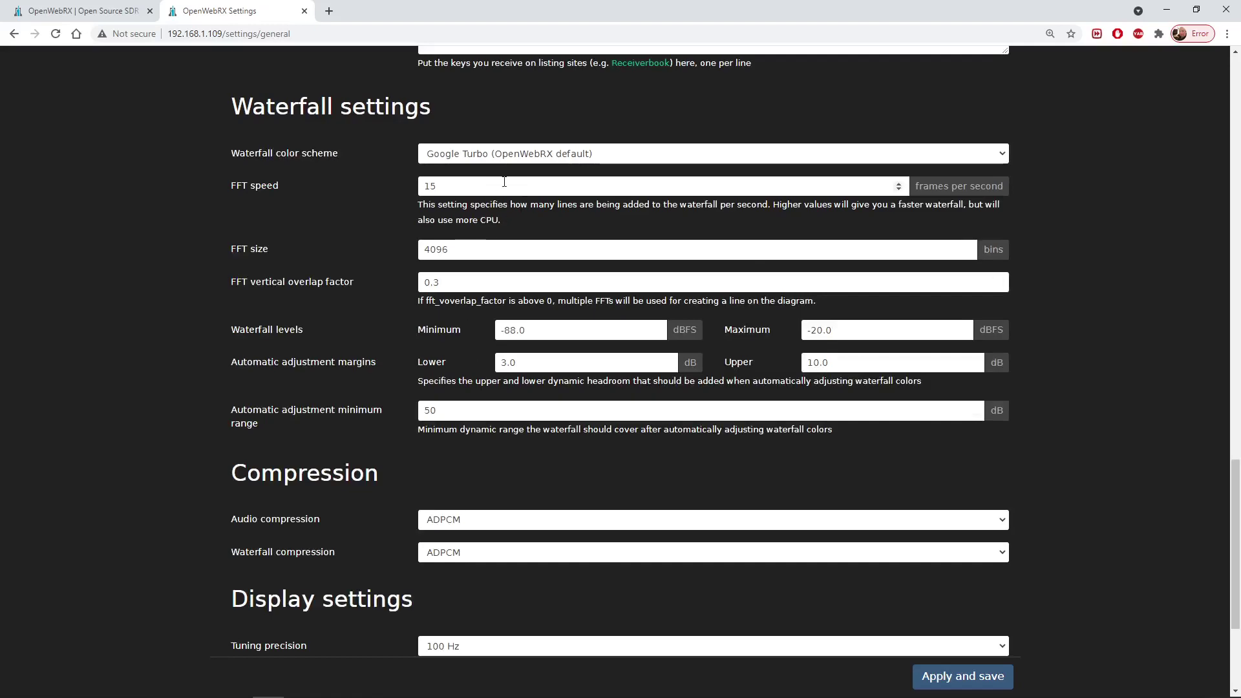
scroll(347, 340, "up", 20)
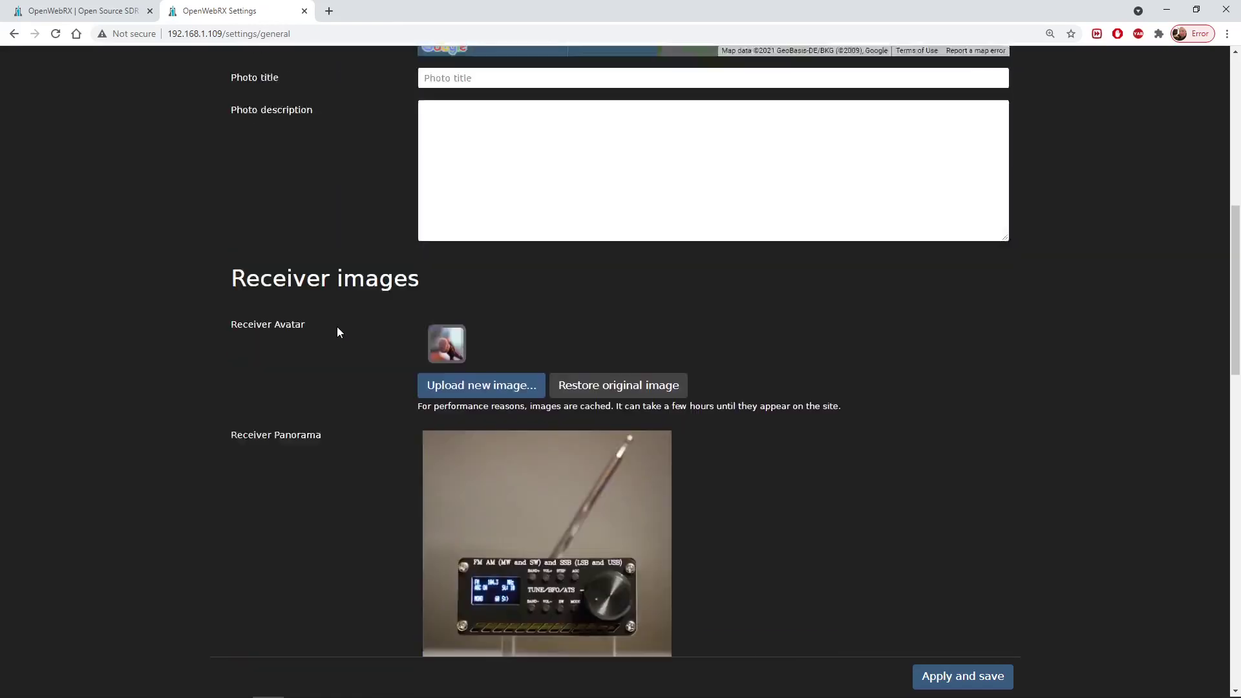
scroll(336, 315, "up", 1)
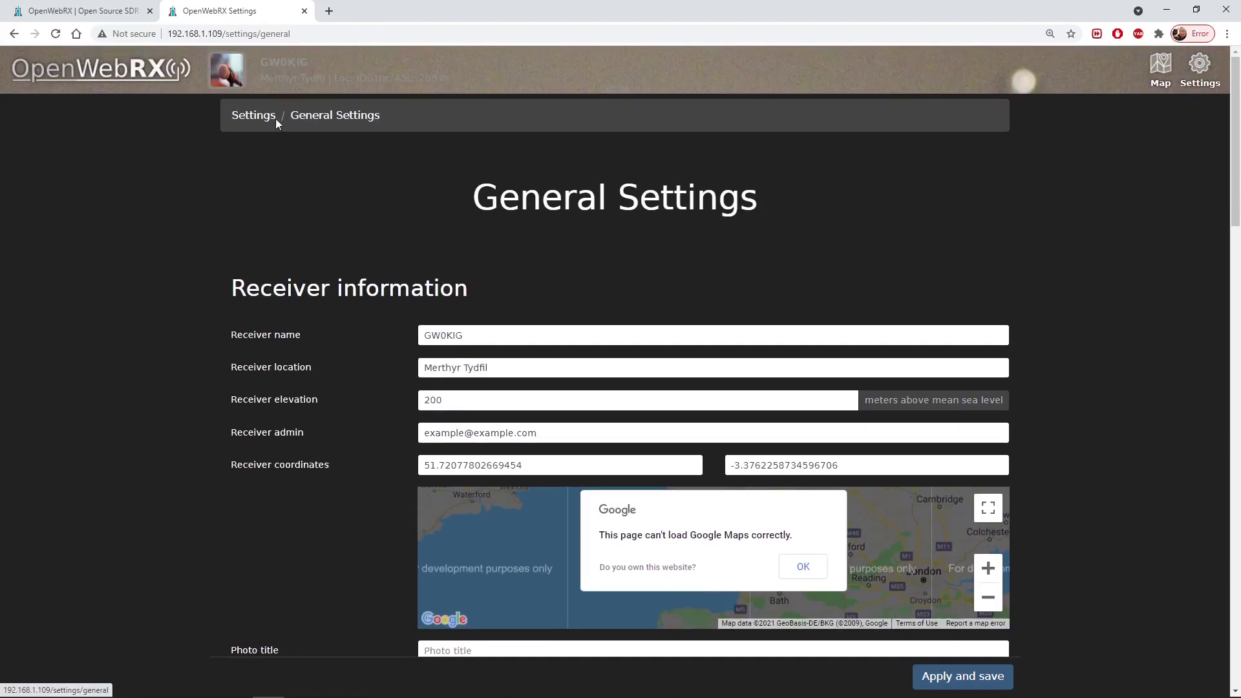
left_click(254, 118)
Step: Review the SDR devices list, then return to the live 19m receiver waterfall at 15.519 MHz
left_click(582, 262)
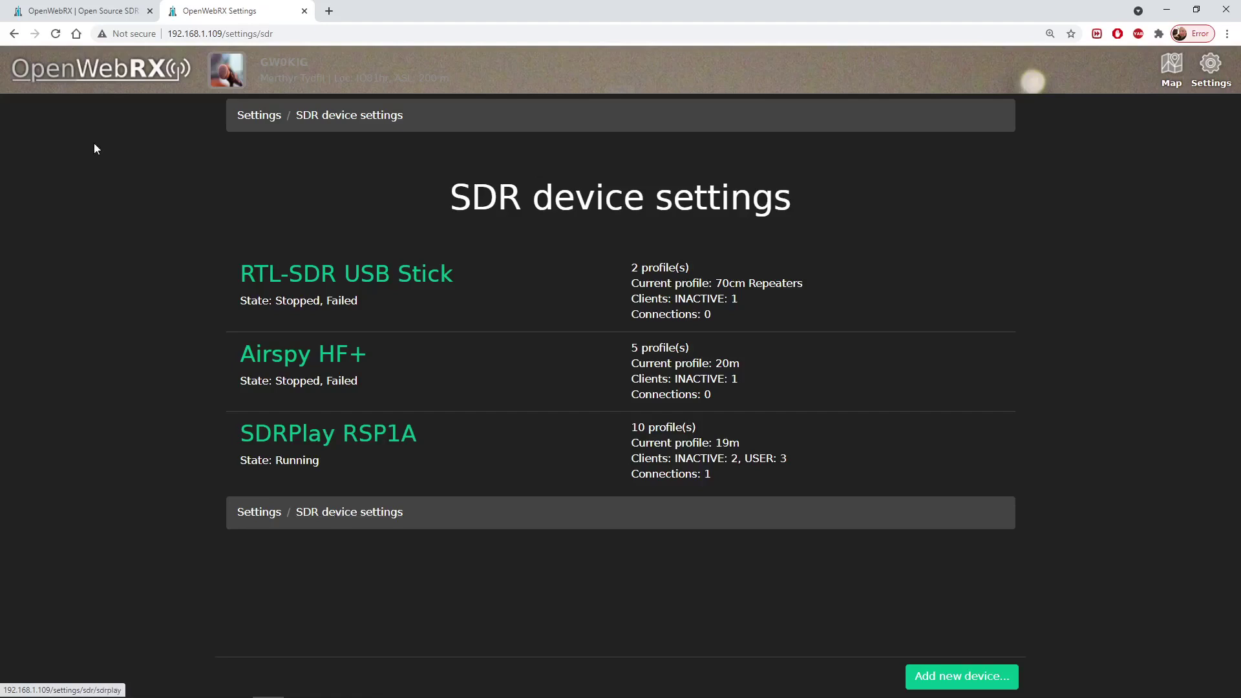
left_click(85, 13)
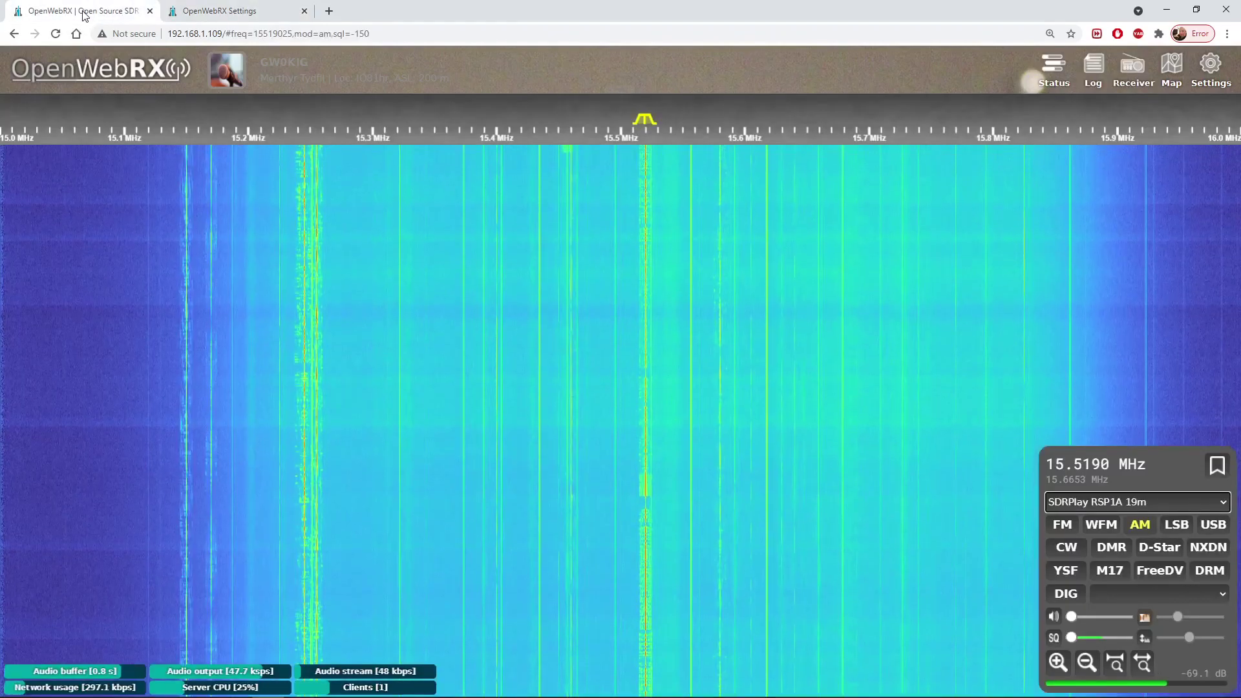
mouse_move(796, 696)
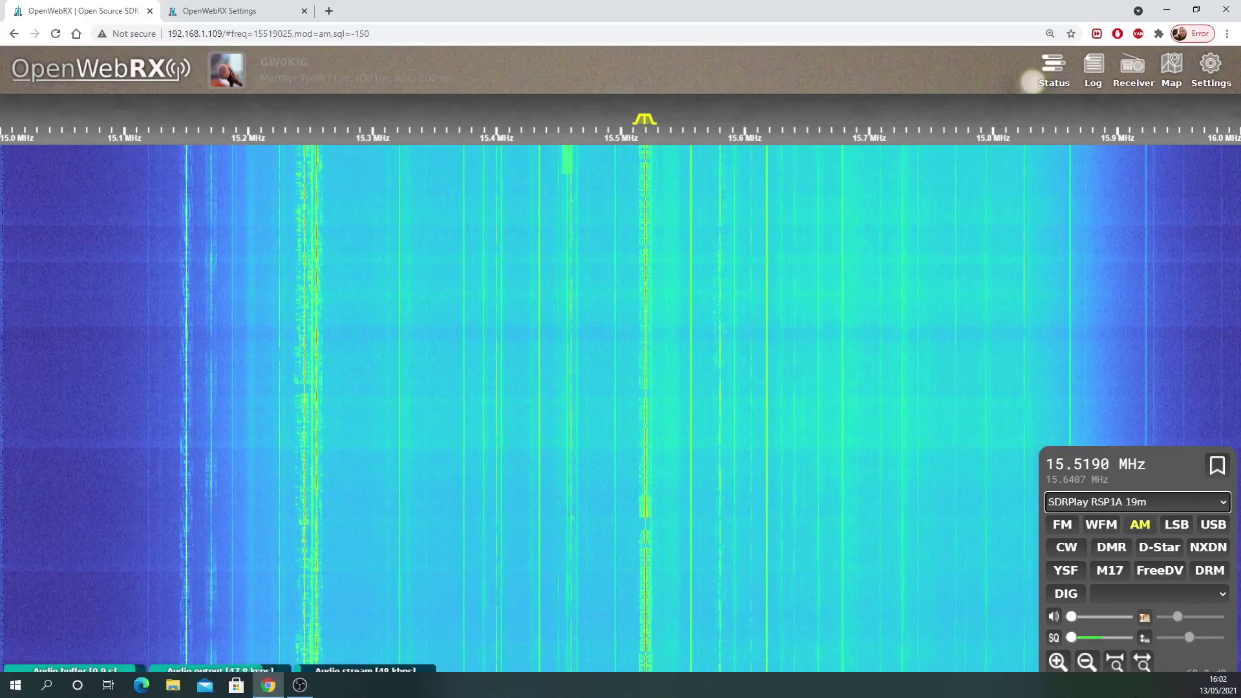